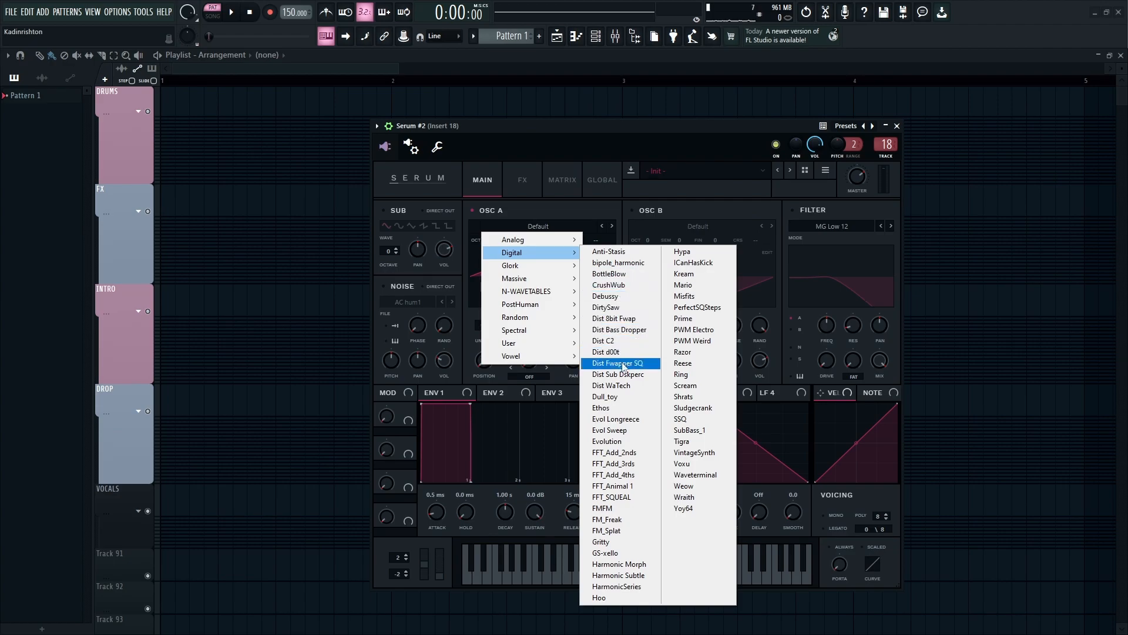
- Load the Dull_toy wavetable into Oscillator A, set its octave to -2 and raise its wavetable position
left_click(621, 397)
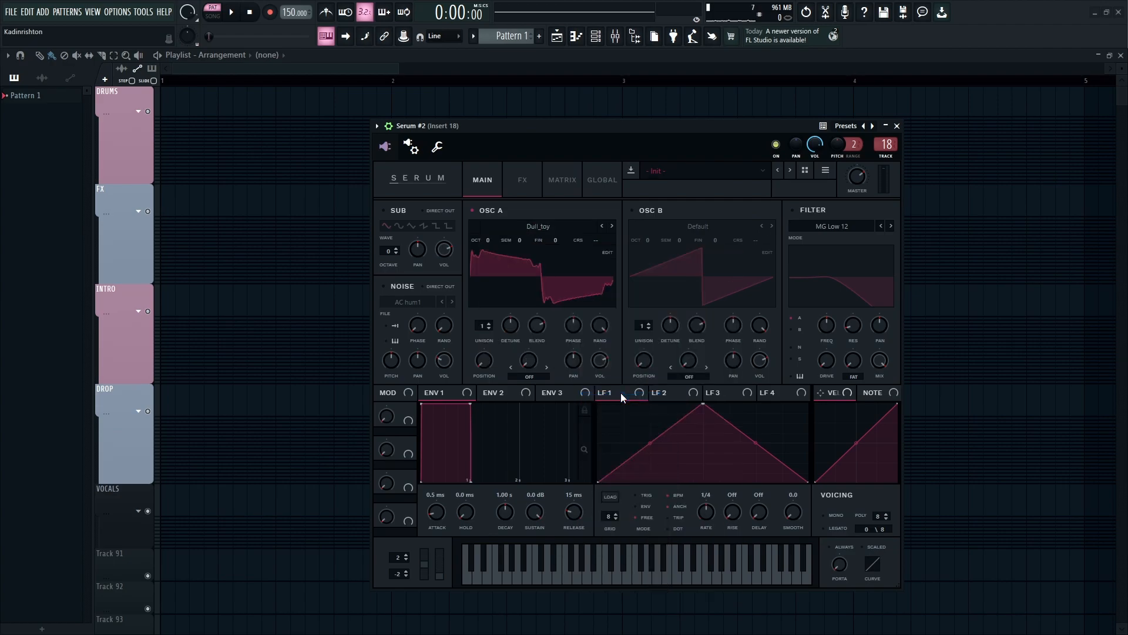
left_click_drag(479, 238, 475, 262)
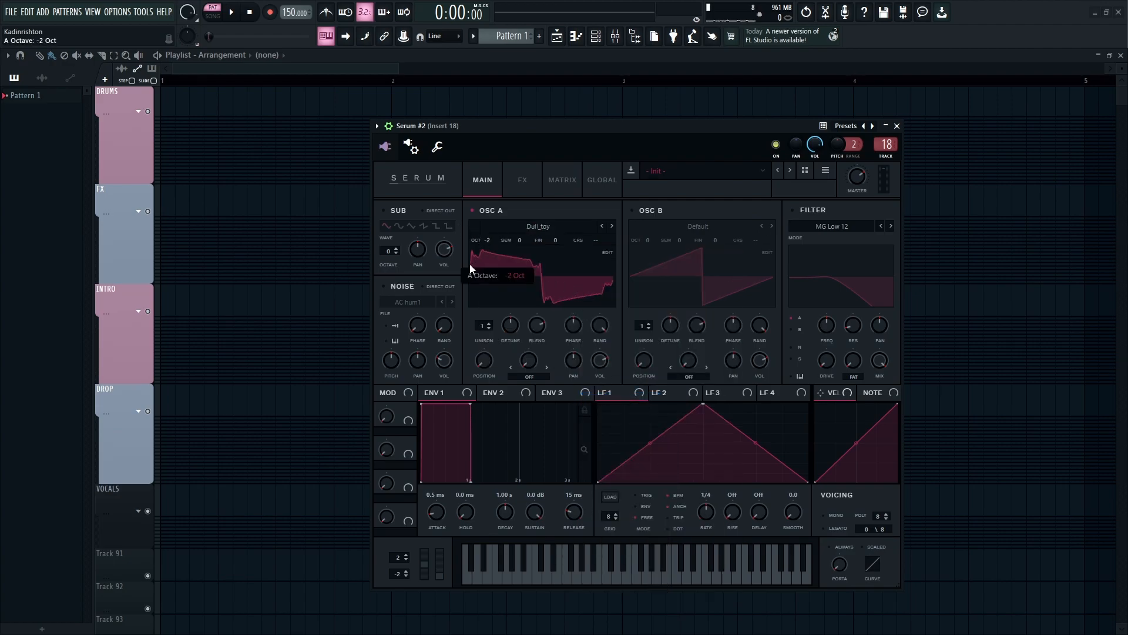
left_click_drag(485, 373, 483, 137)
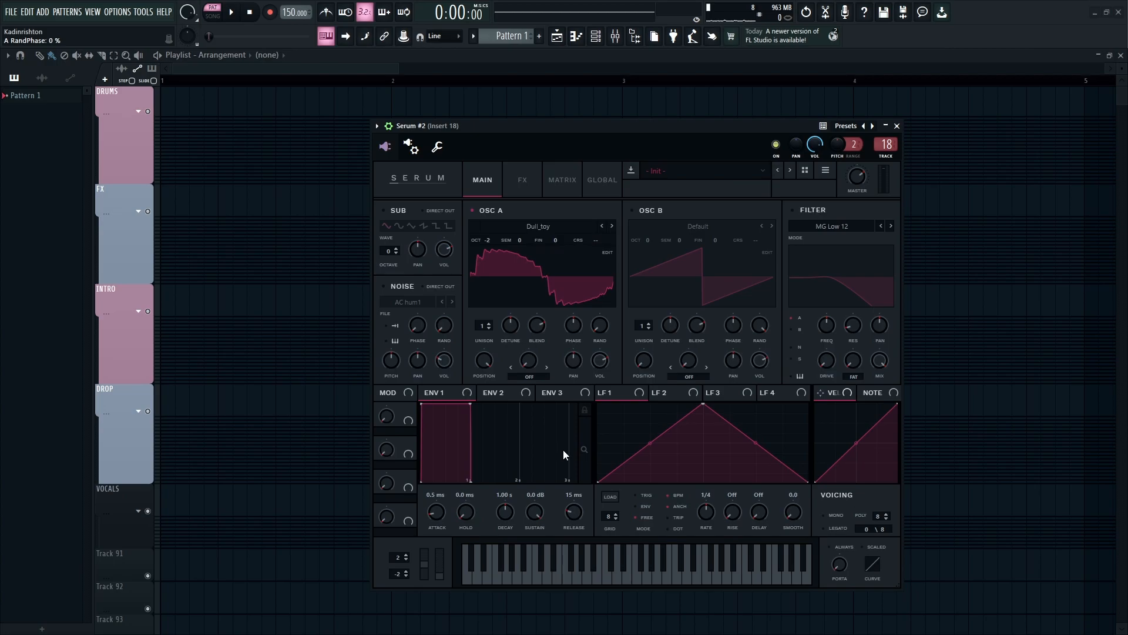
- Enable Oscillator B and load the Scream wavetable from the Digital category
left_click(640, 216)
left_click(662, 221)
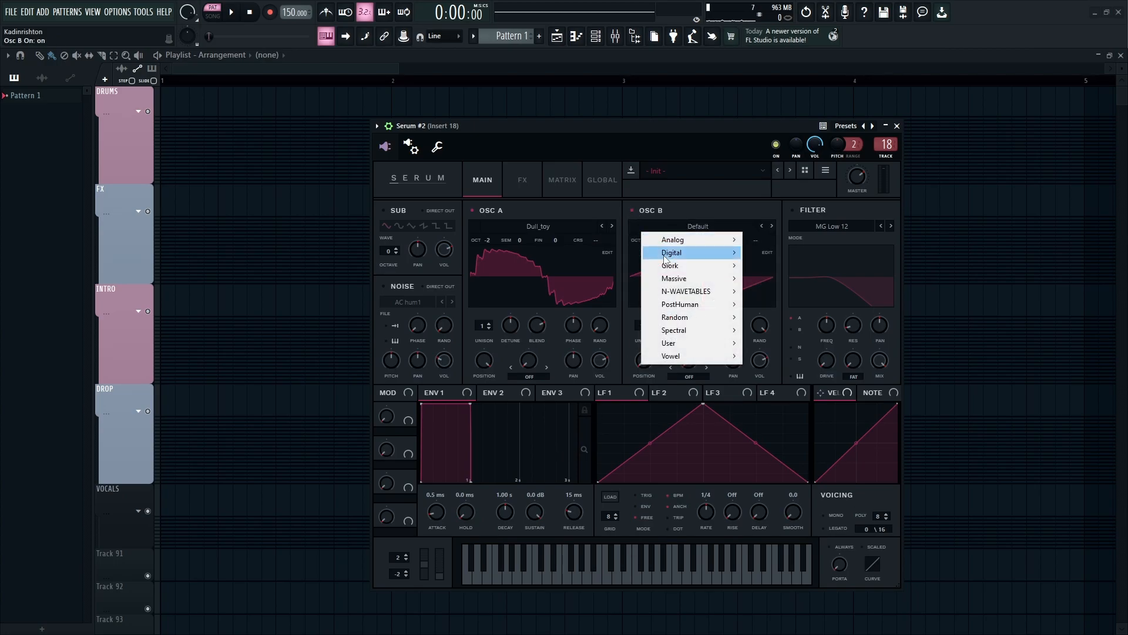
mouse_move(687, 257)
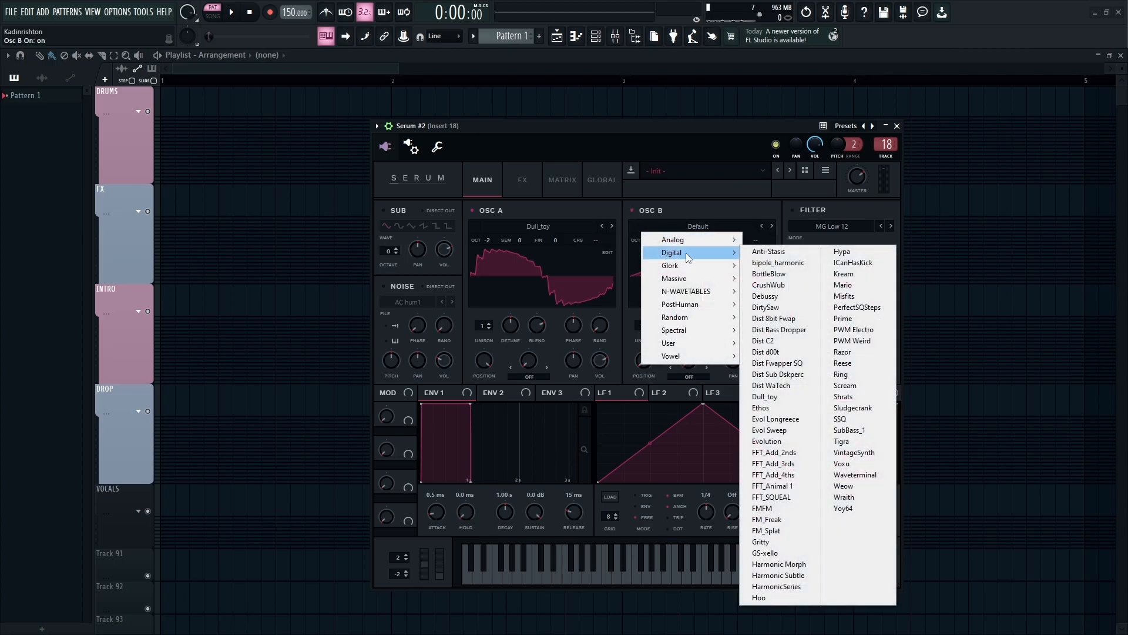
left_click(846, 386)
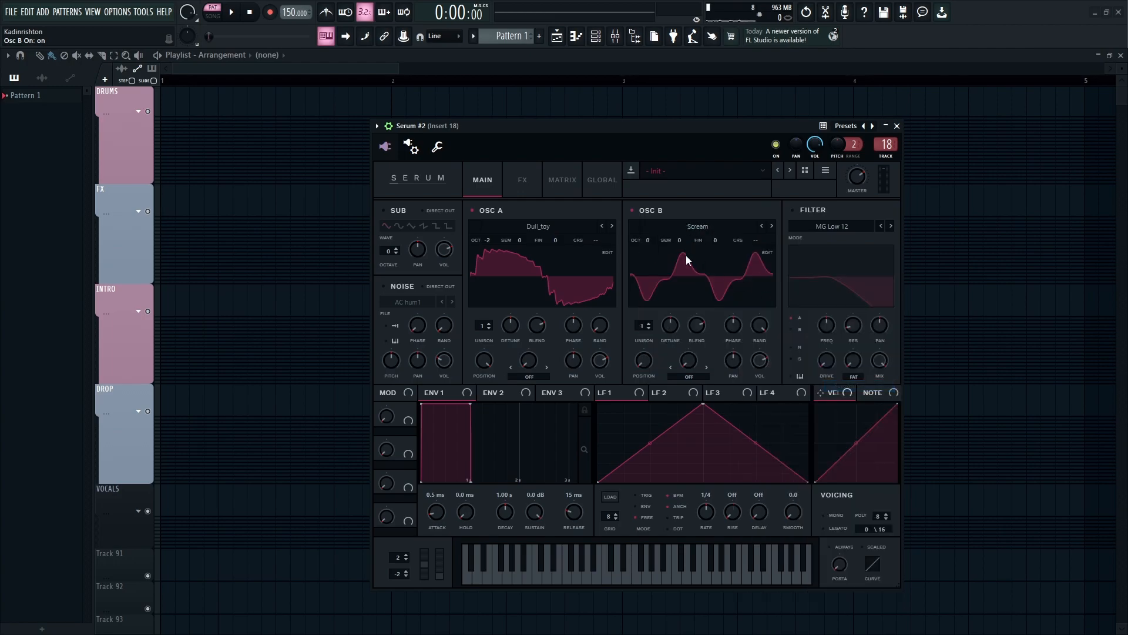
- Set Oscillator B's octave to -2, semitone to +1 and wavetable position to 50
left_click_drag(640, 247, 686, 235)
mouse_move(649, 360)
left_mouse_down()
mouse_move(671, 348)
mouse_move(657, 356)
left_mouse_up()
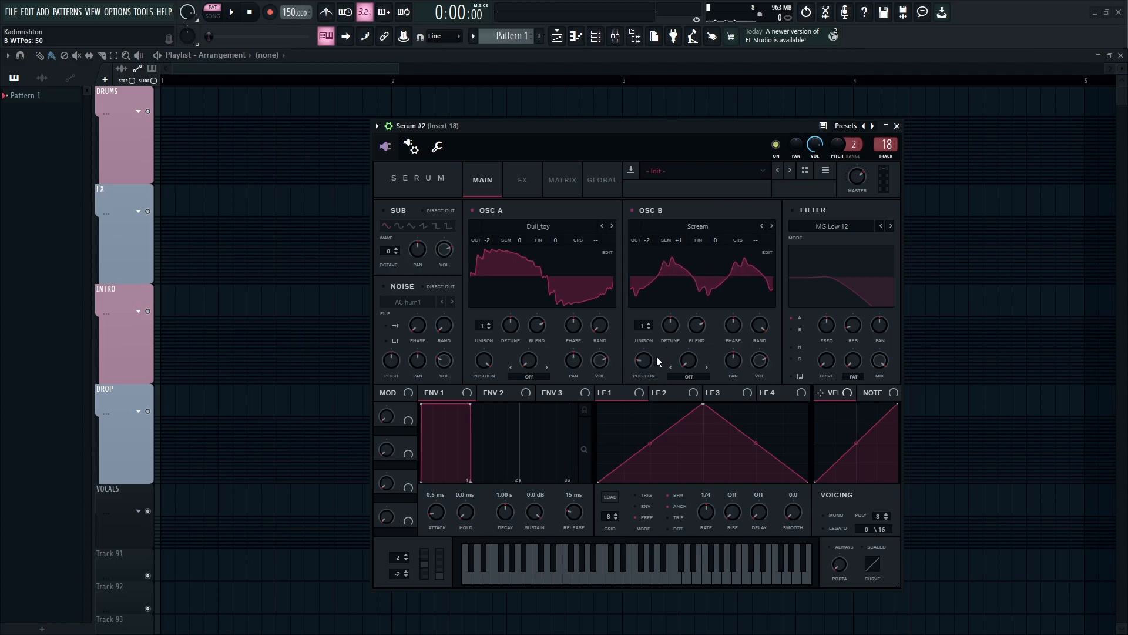
- Set Oscillator B's unison to 2 and turn down its random phase and volume
left_click(650, 322)
left_click_drag(644, 327, 645, 327)
left_click_drag(758, 326, 740, 441)
left_click_drag(758, 359, 714, 475)
- Set Oscillator A's warp mode to FM (From B) and increase the warp amount
left_click(540, 376)
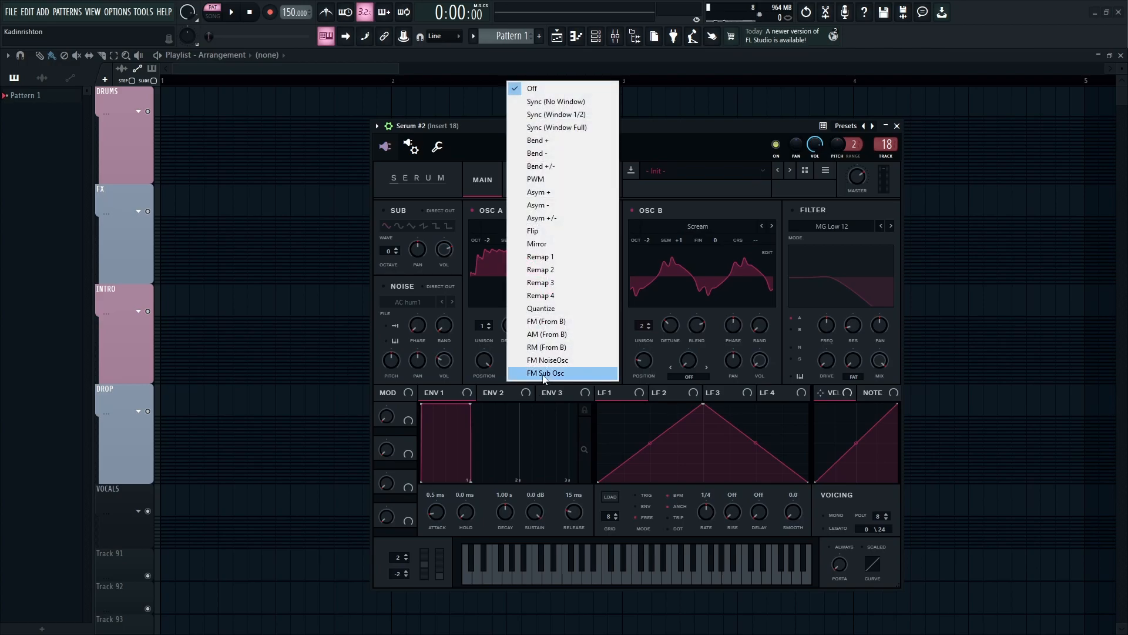
left_click(547, 328)
left_click_drag(541, 358, 572, 351)
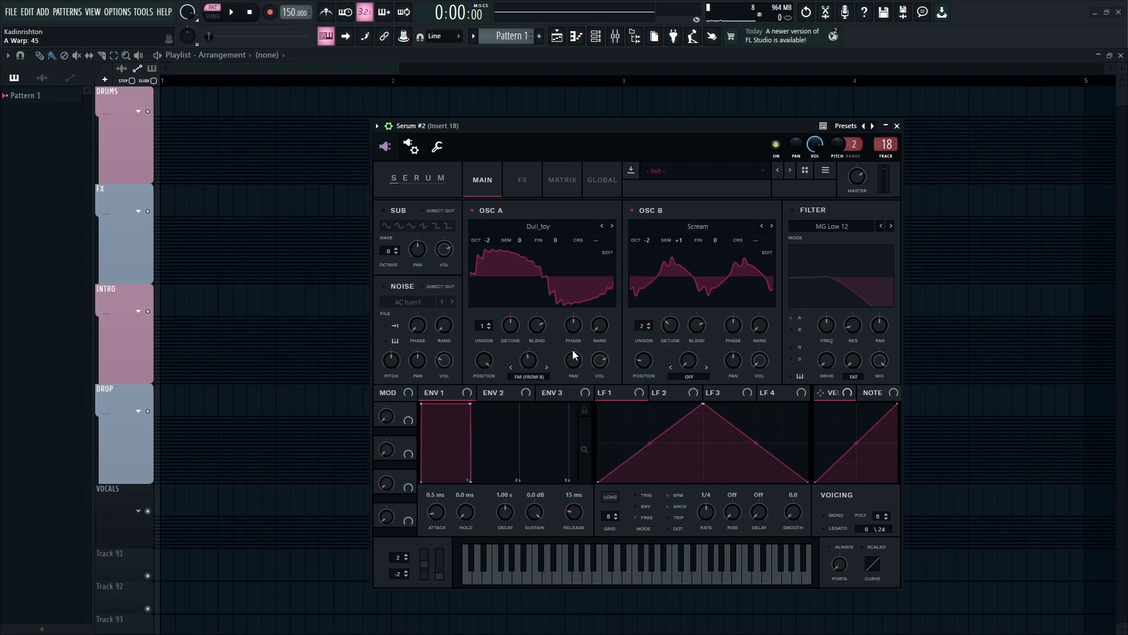
- Play notes on the on-screen keyboard to audition the sound
left_click(551, 580)
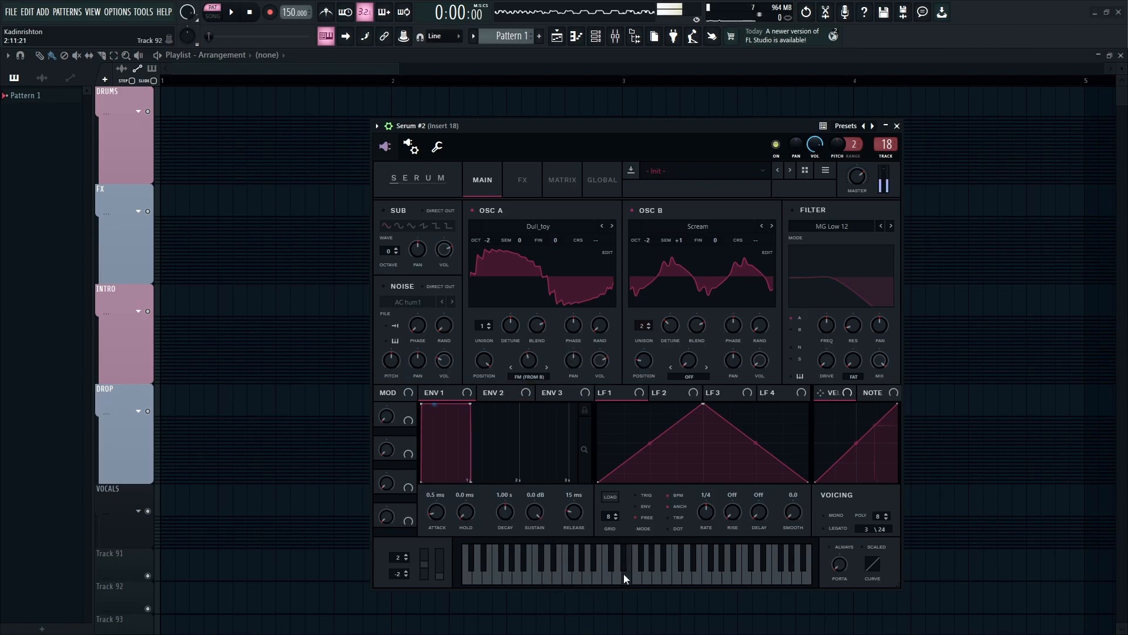
left_click(558, 566)
left_click_drag(558, 566, 551, 565)
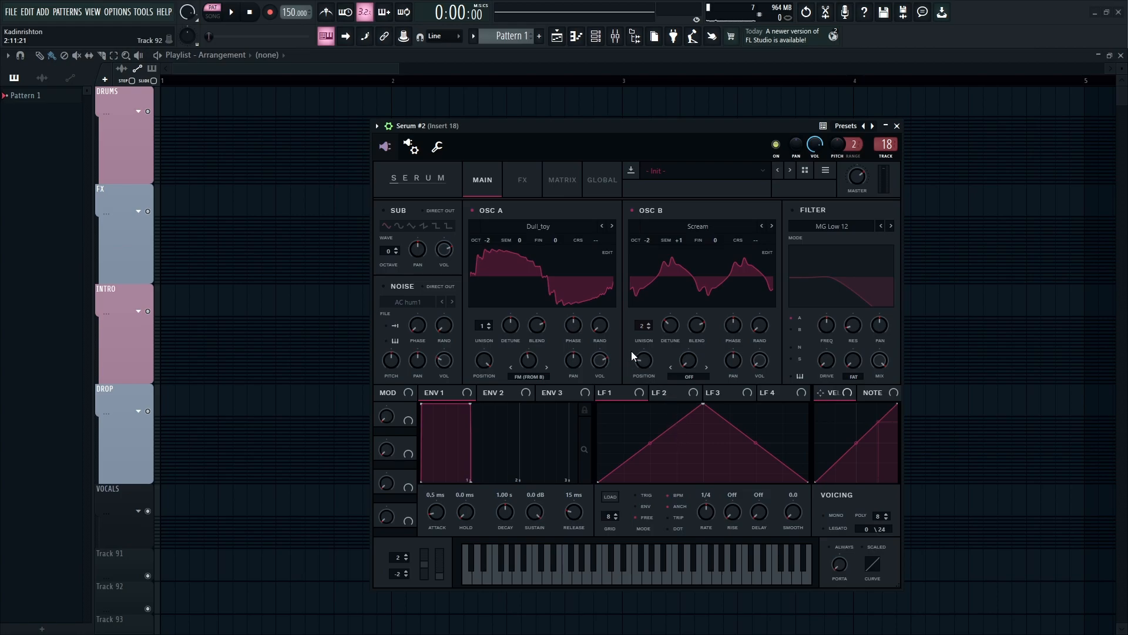
- Enable the Sub oscillator at octave -2 and enable the Noise oscillator with its level at 14%
left_click(386, 210)
scroll(383, 251, "down", 2)
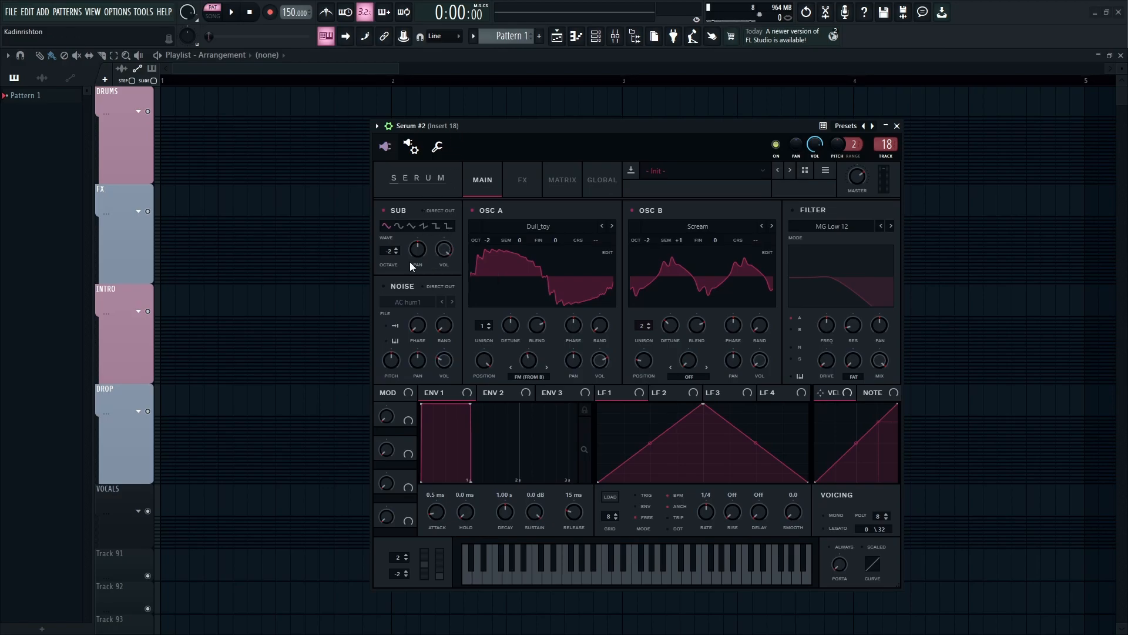
left_click(393, 284)
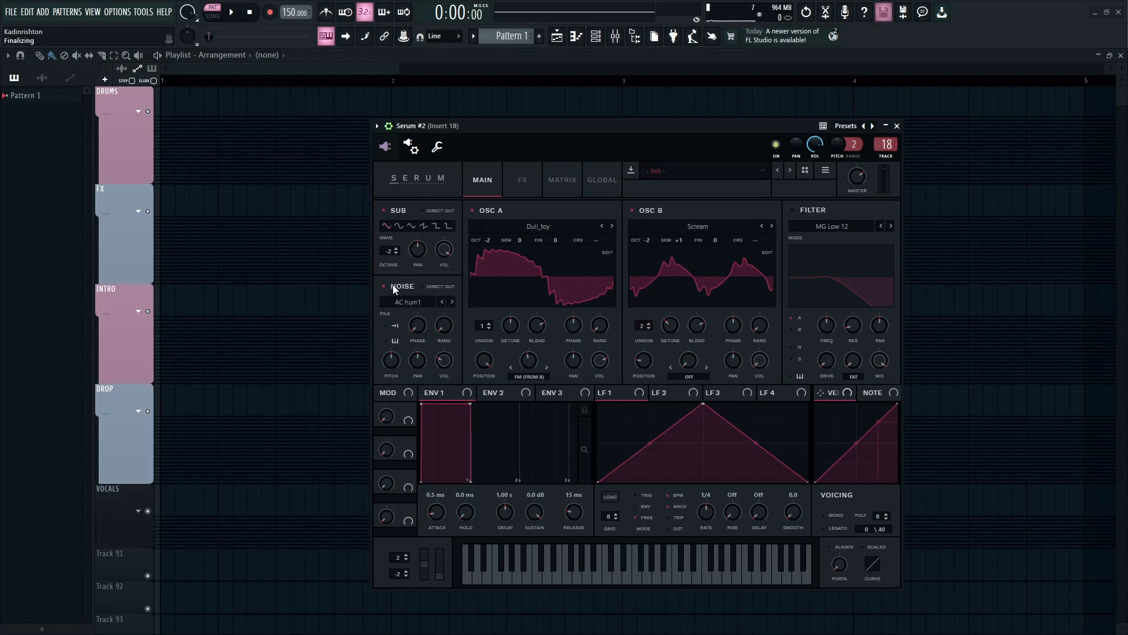
left_click_drag(434, 363, 430, 364)
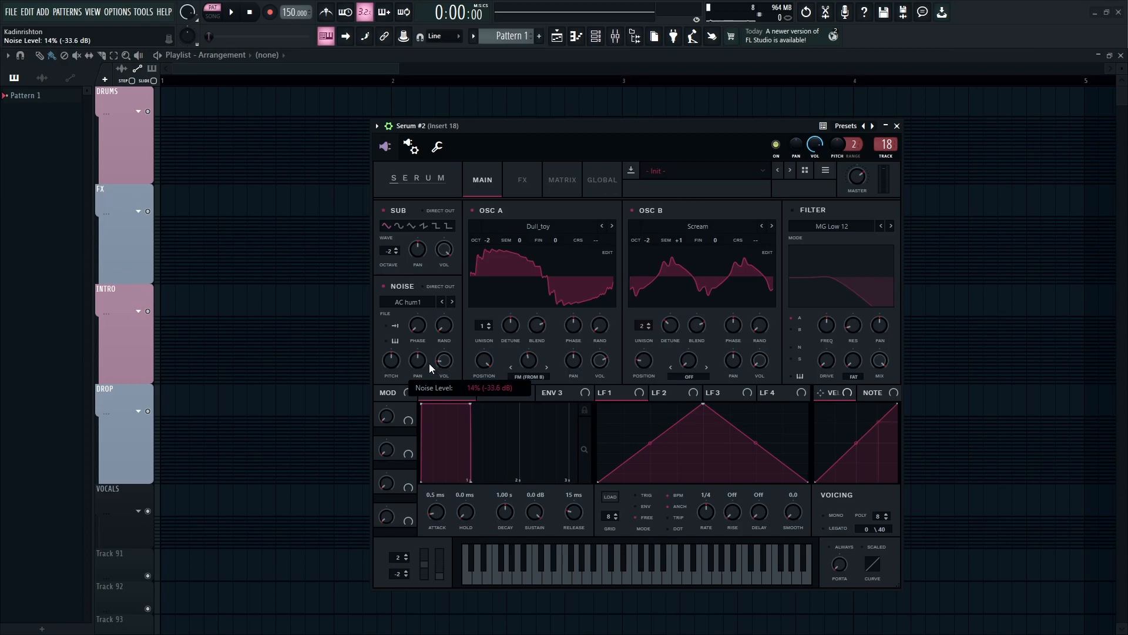
scroll(436, 365, "down", 1)
- Play notes on the on-screen keyboard to audition the layered oscillators
left_click(547, 577)
left_click(618, 573)
left_click(589, 573)
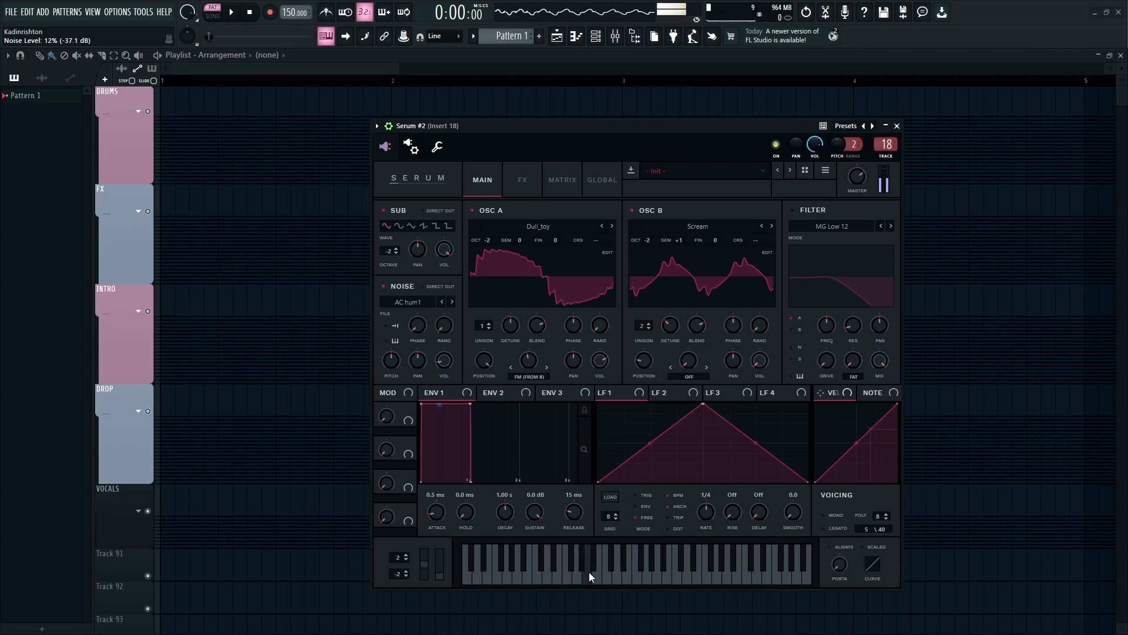
- Enable the filter and set its type to the multi-mode NN 12
left_click(803, 210)
left_click(810, 225)
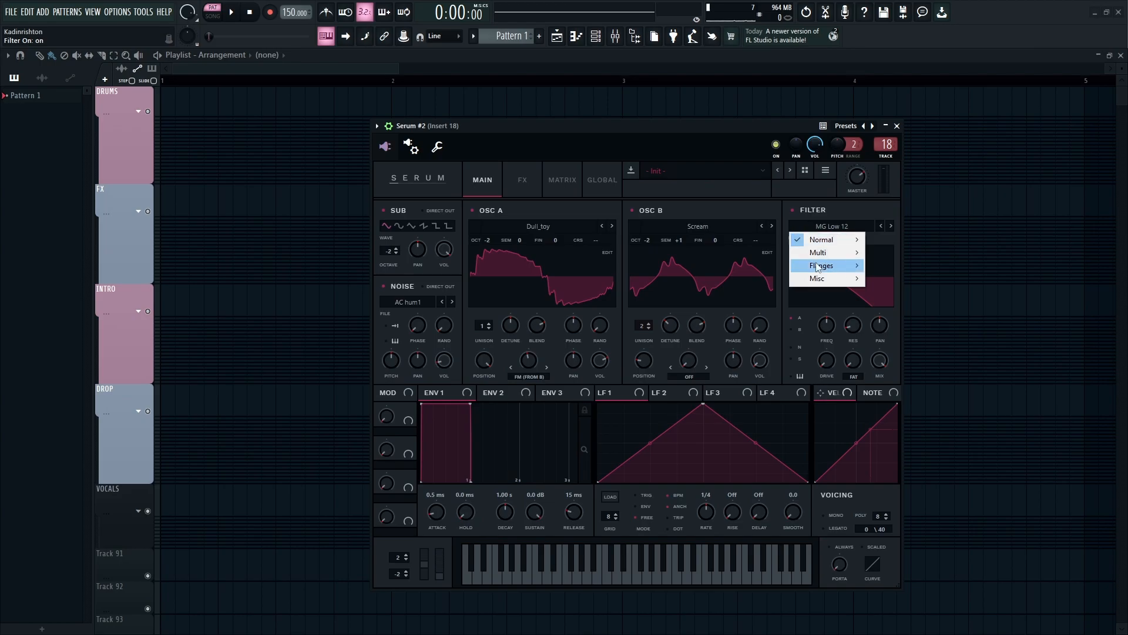
mouse_move(817, 262)
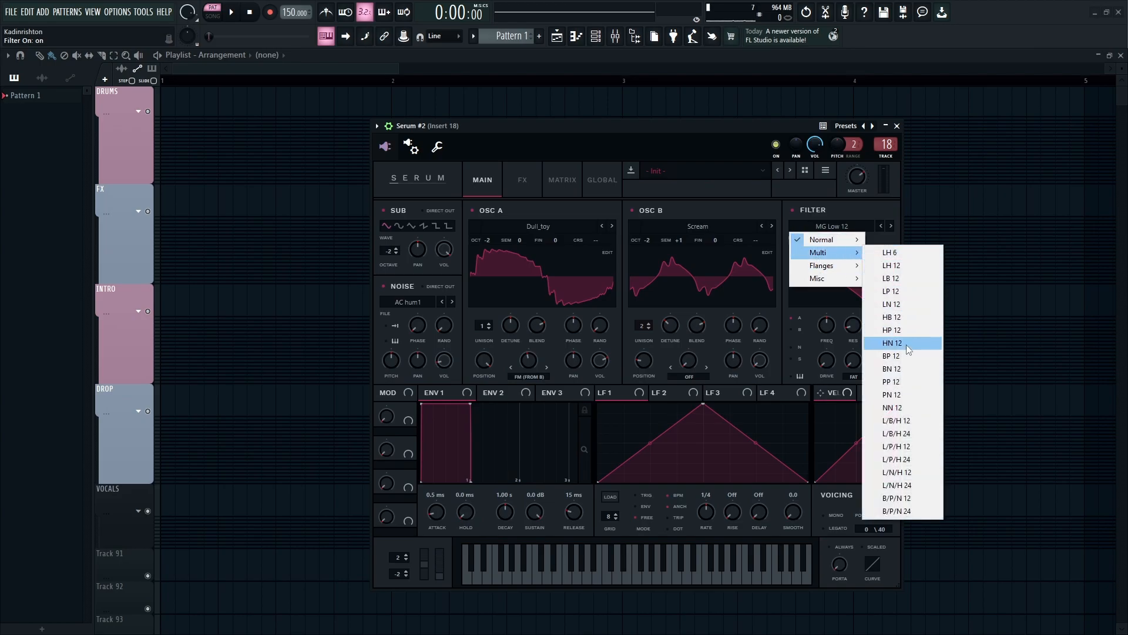
left_click(902, 407)
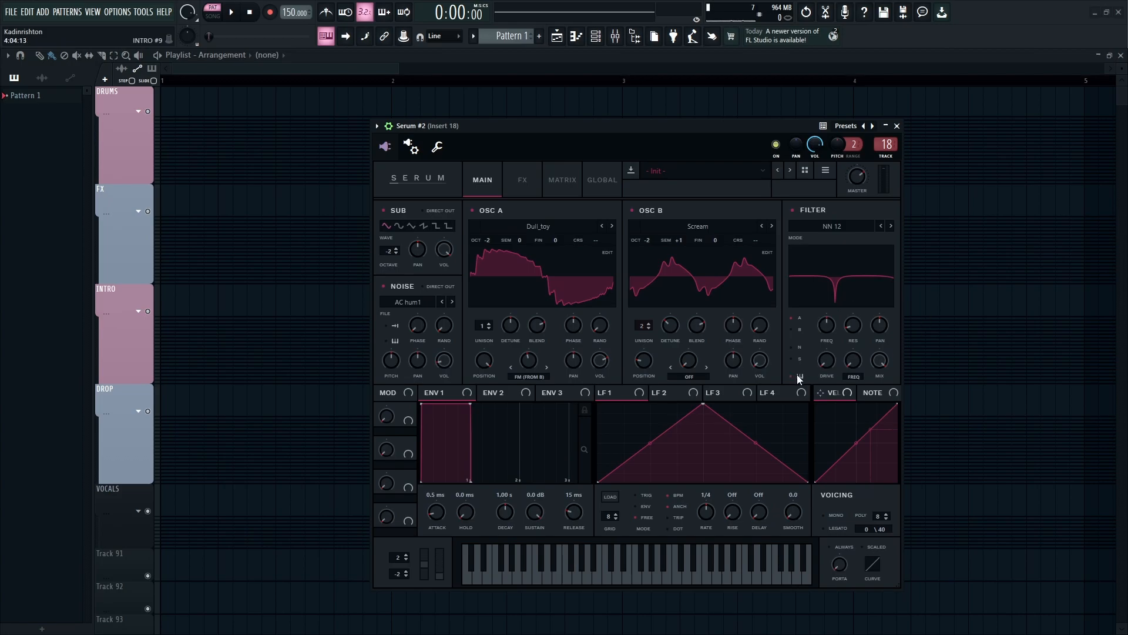
- Set the filter cutoff frequency to 426
double_click(831, 323)
type("426")
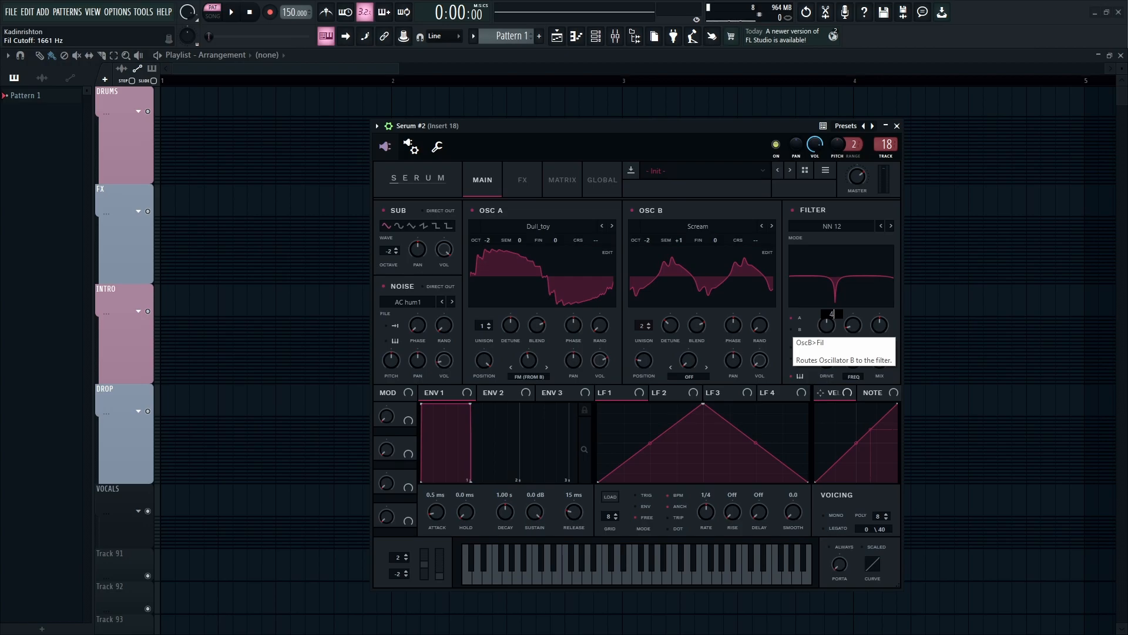
key("Return")
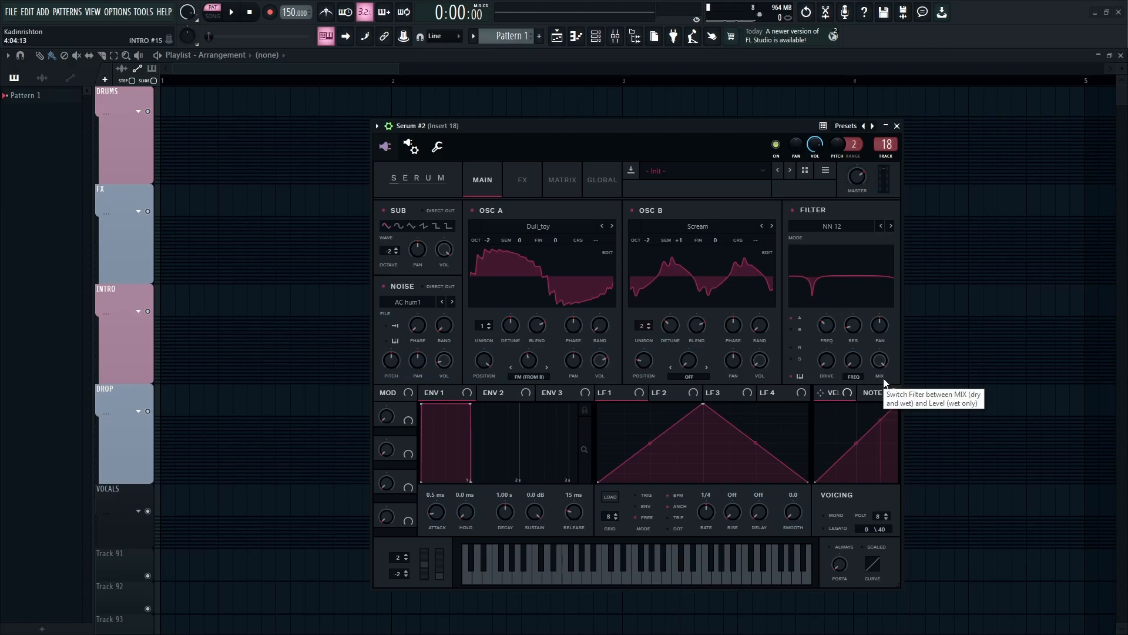
- Turn up the filter's second mode knob and resonance, and play notes to hear the result
left_click_drag(854, 368, 870, 271)
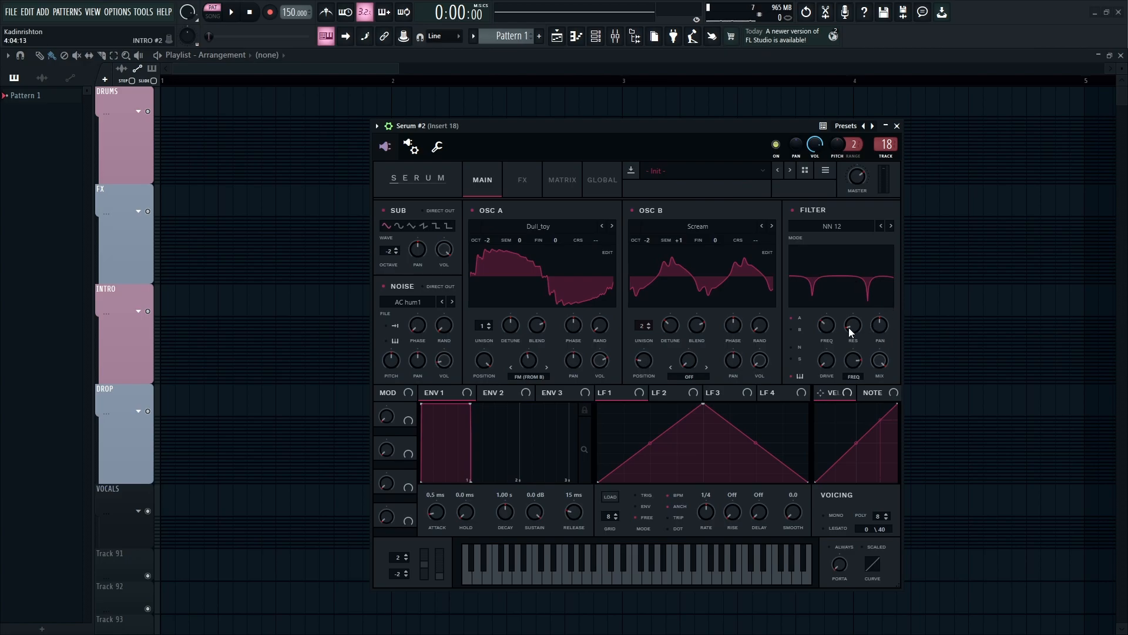
left_click_drag(855, 326, 878, 308)
key("x")
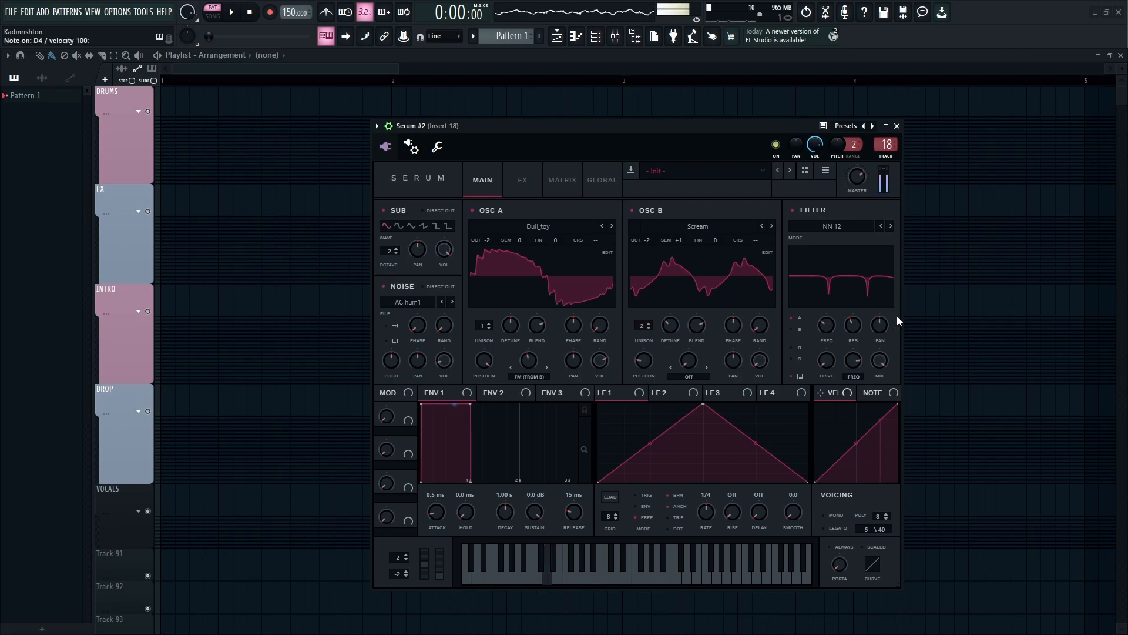
key("n")
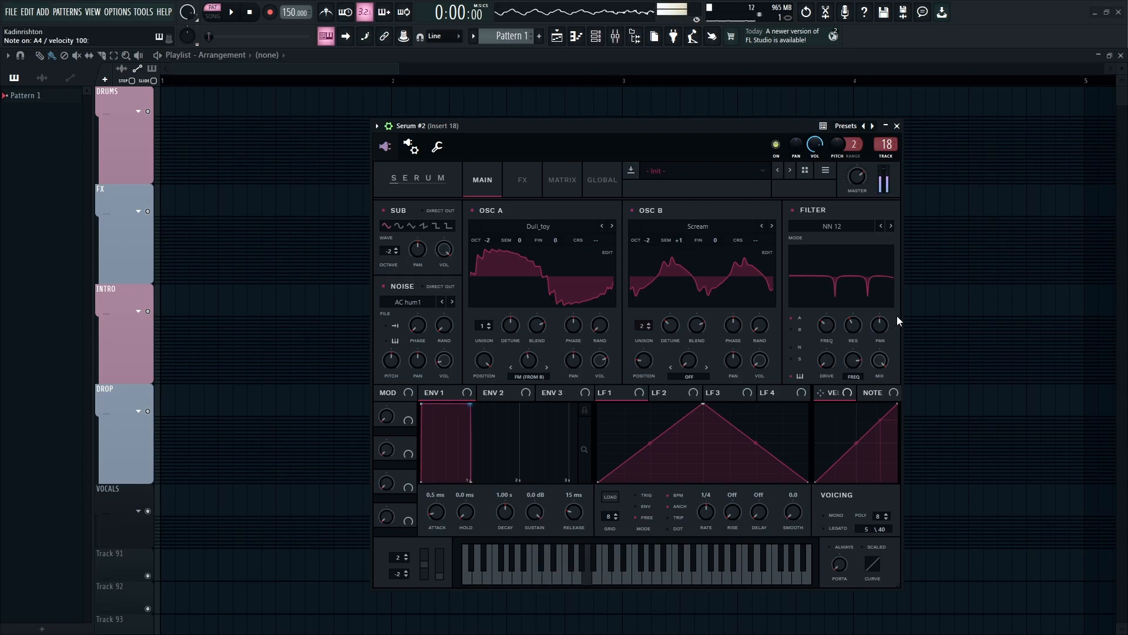
- Switch to the effects page, enable Distortion and set its drive to 80%
left_click(531, 185)
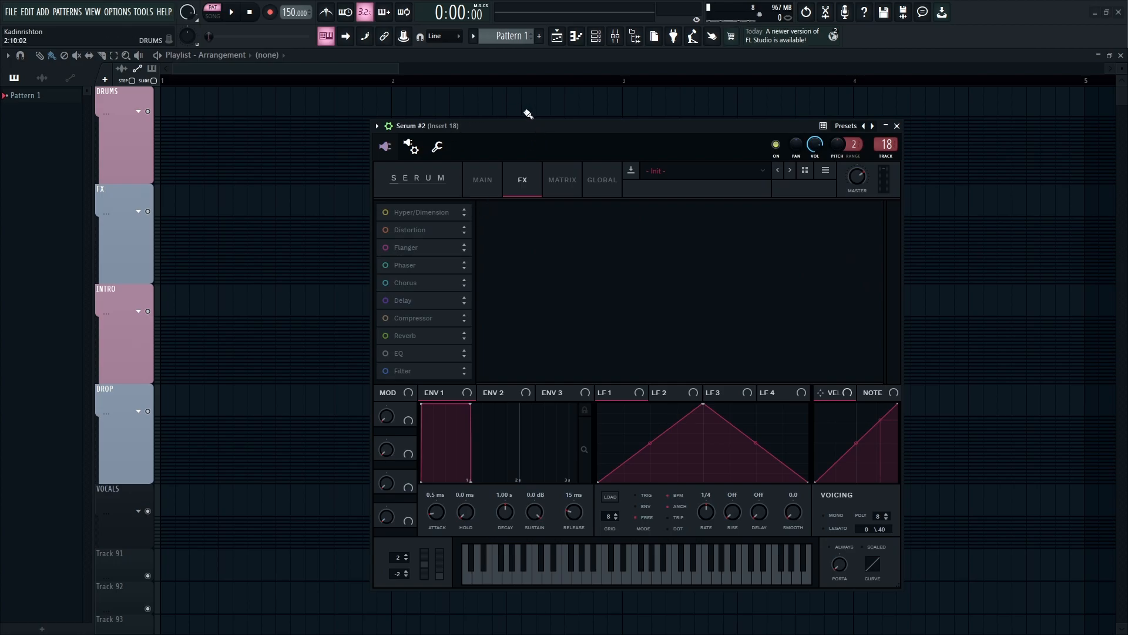
left_click(386, 230)
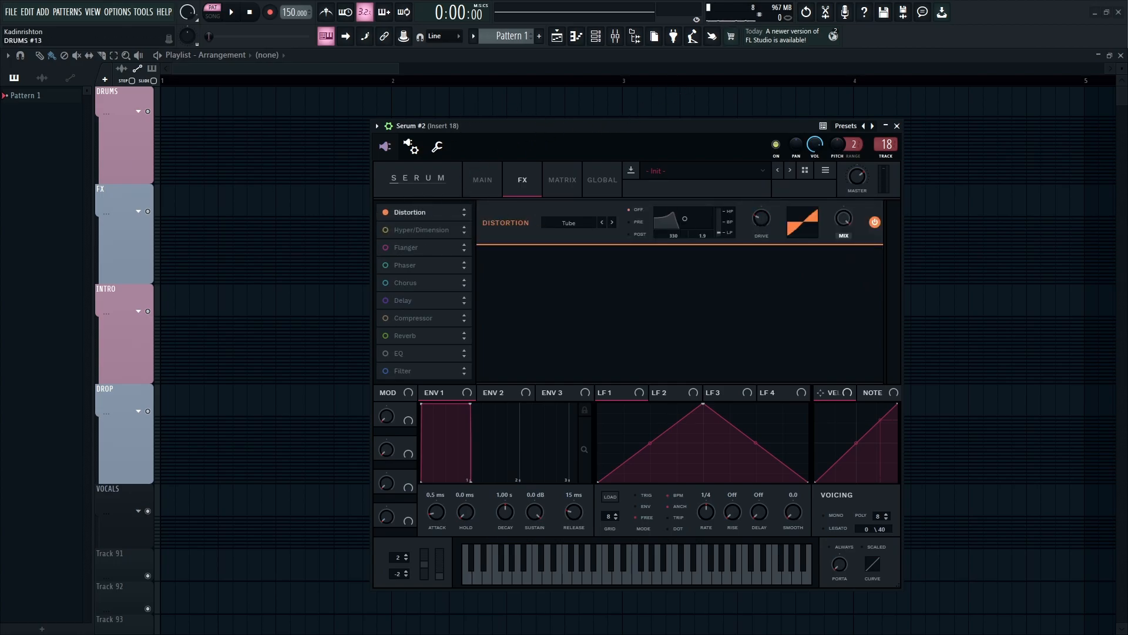
left_click_drag(762, 219, 798, 178)
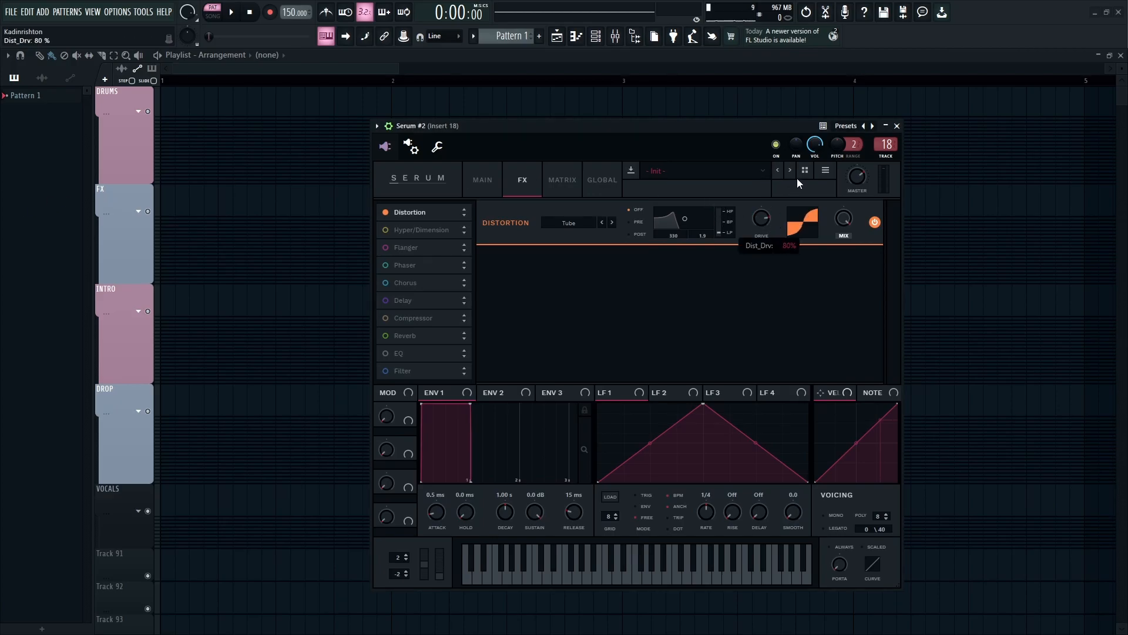
- Play a few notes to audition the distorted sound
key("c")
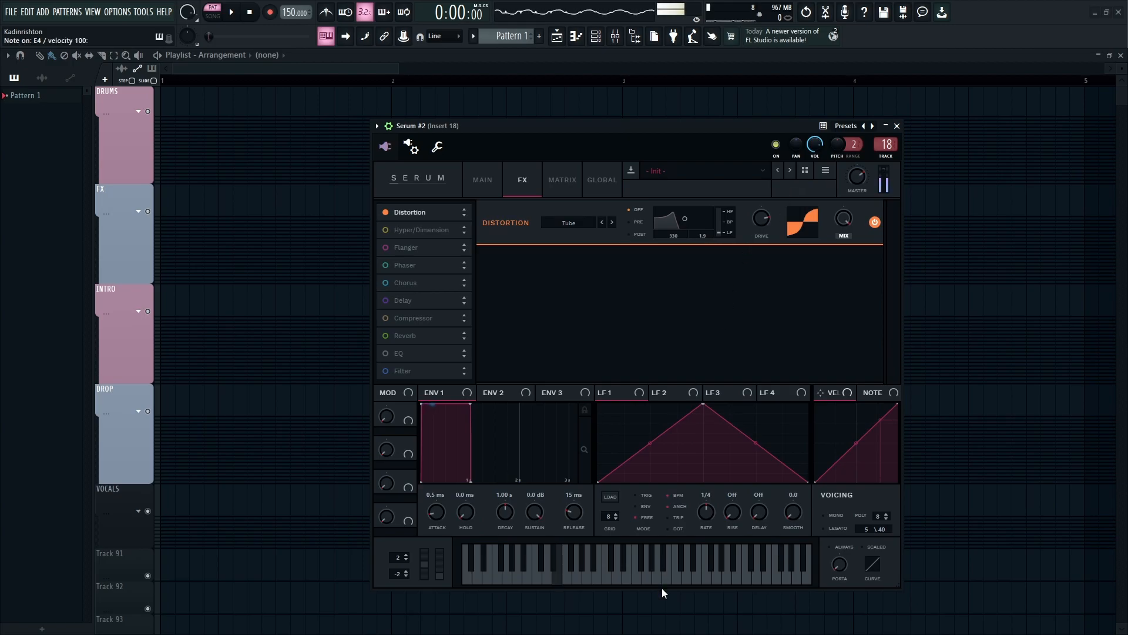
key("c")
key("x")
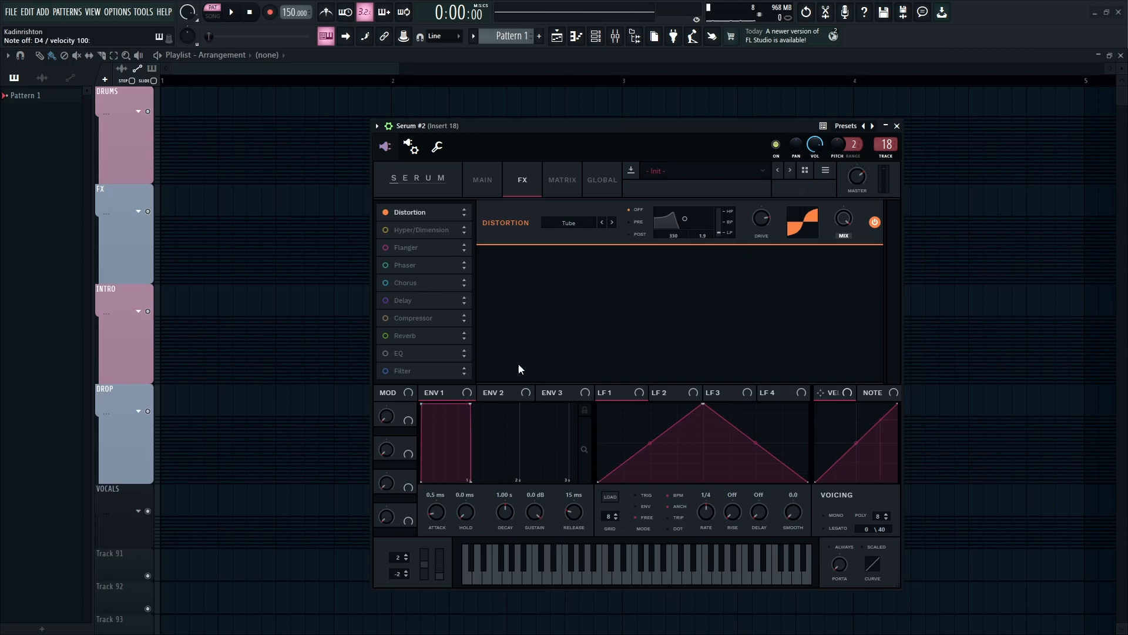
- Enable Hyper/Dimension, set Hyper detune to 45%, and lower the Hyper mix and Dimension size
left_click(386, 229)
mouse_move(552, 263)
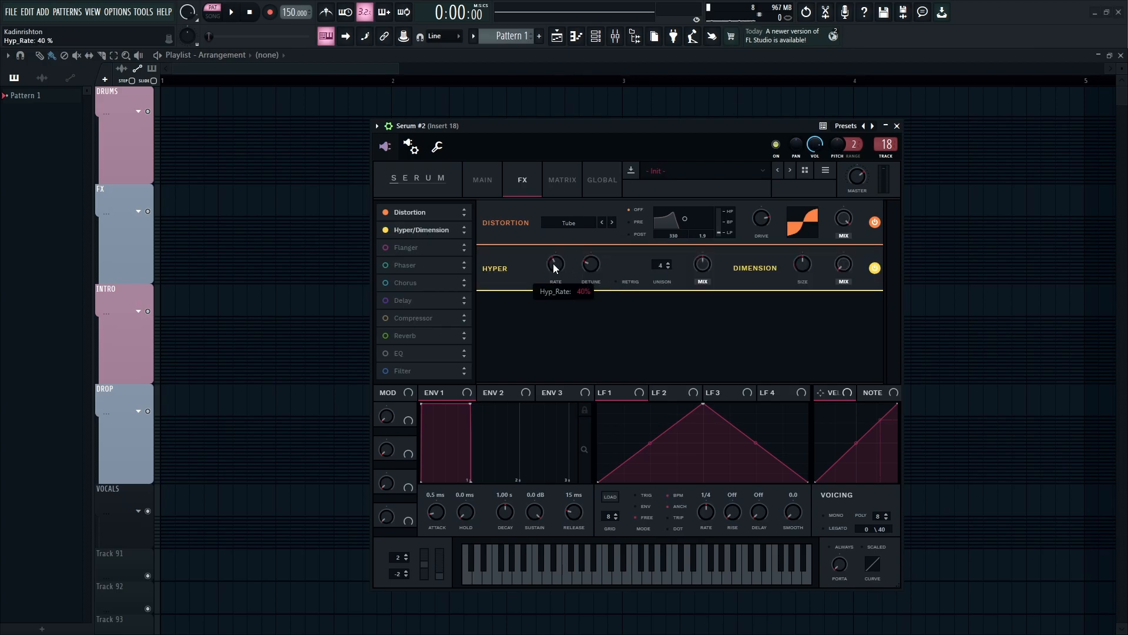
left_click_drag(540, 265, 611, 266)
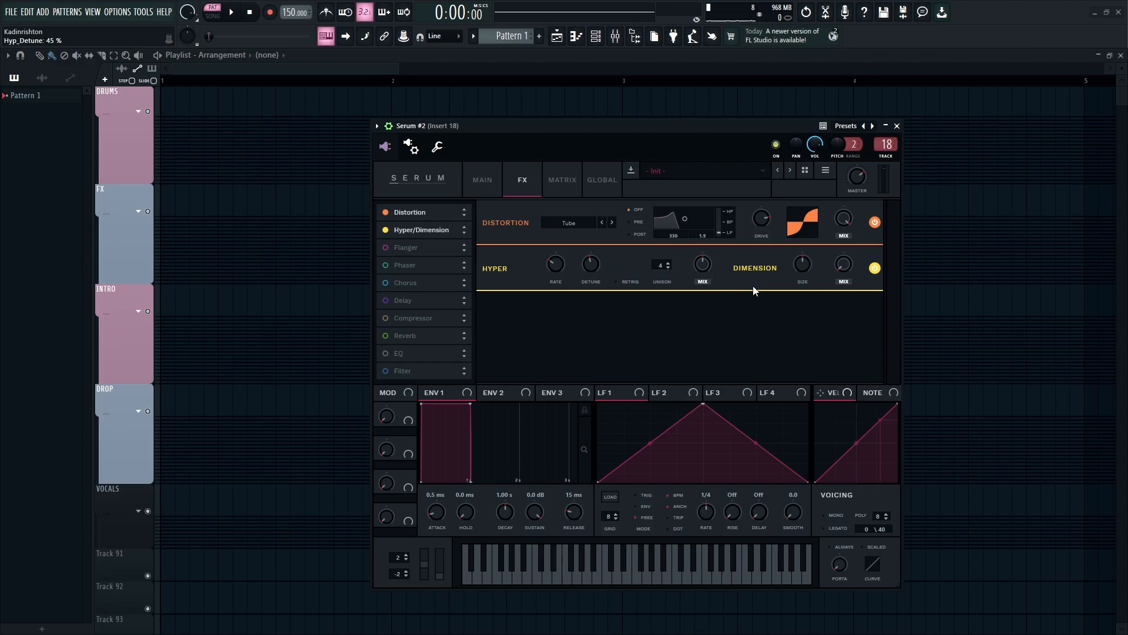
left_click_drag(709, 264, 675, 272)
left_click_drag(801, 259, 795, 327)
left_click(843, 265)
- Enable the Compressor effect and slightly raise its gain
key("x")
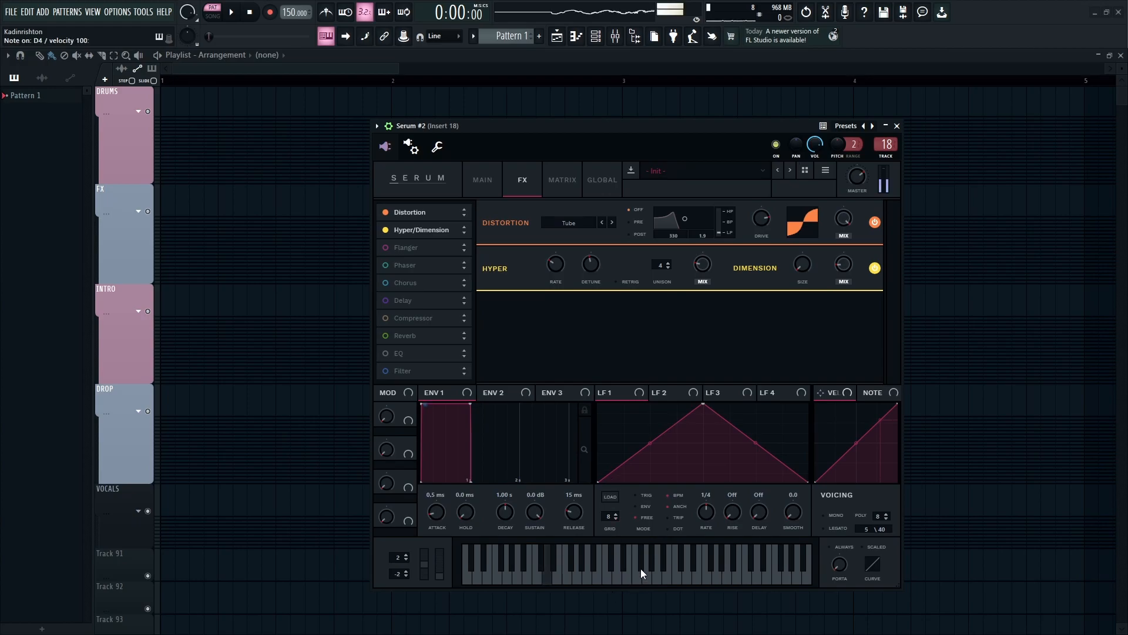
key("n")
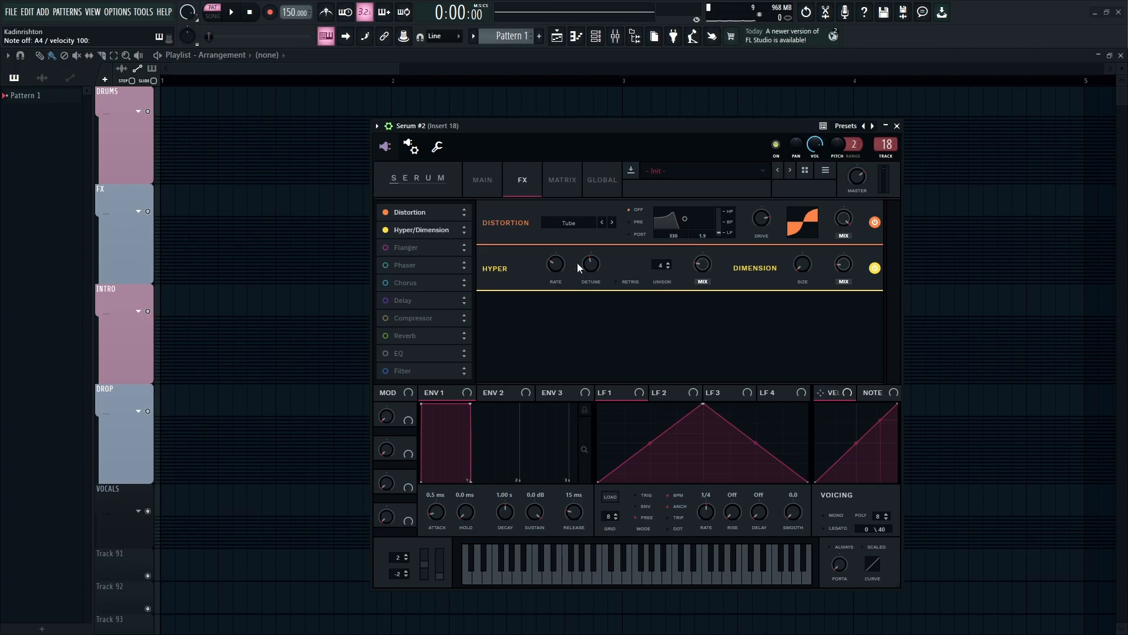
left_click(391, 319)
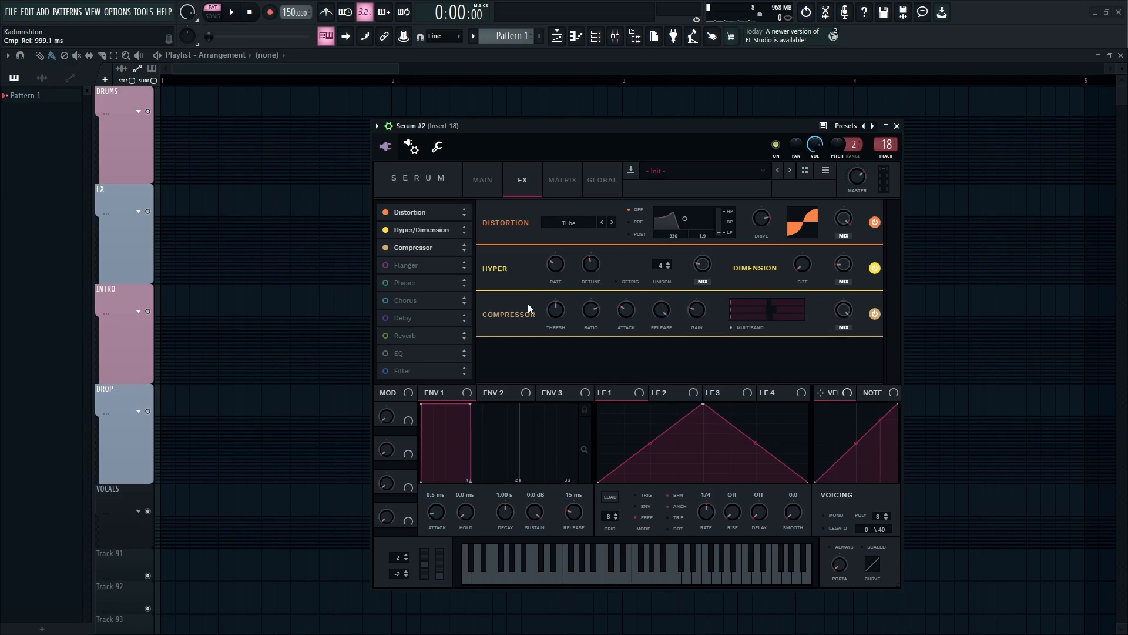
key("z")
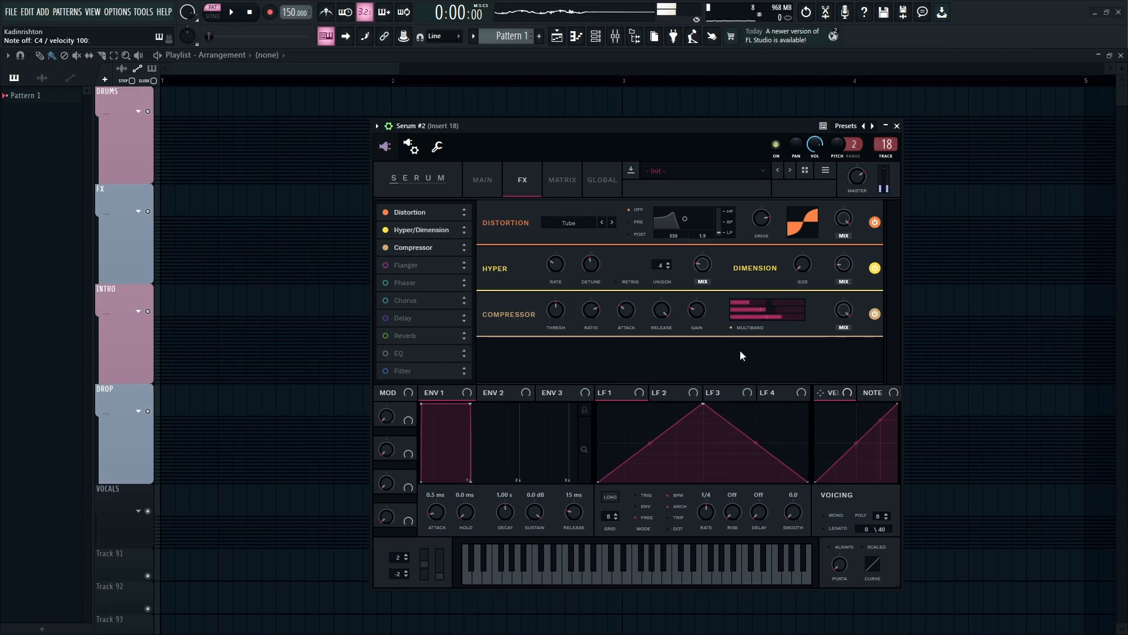
left_click_drag(696, 313, 693, 307)
- Play notes to audition the finished patch
key("z")
key("n")
key("z")
key("n")
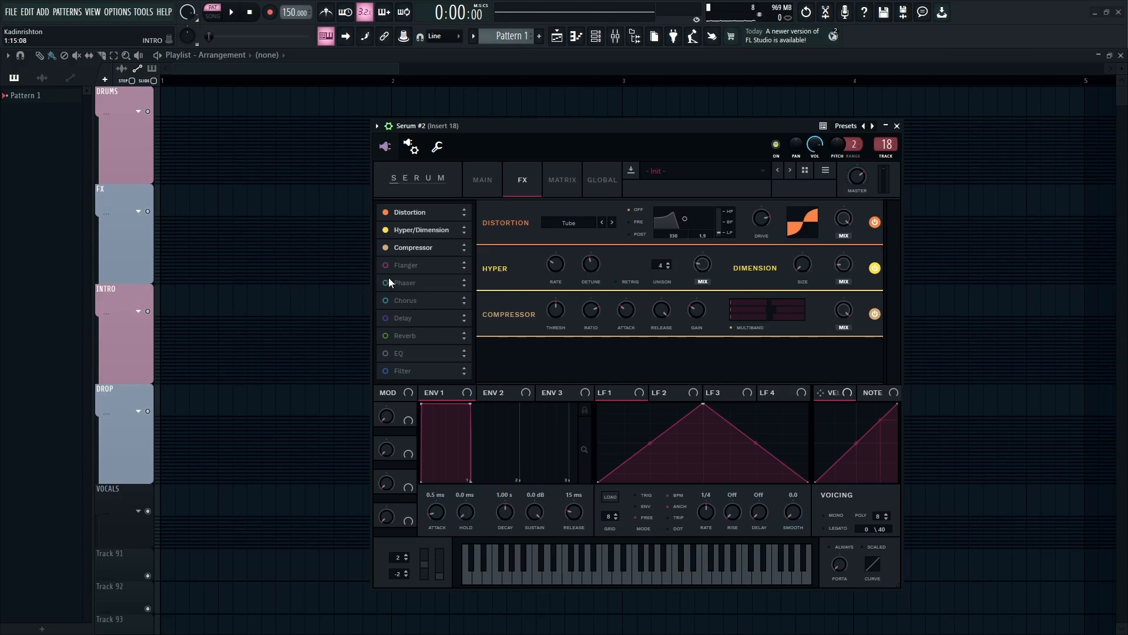
- Enable the Chorus effect in Serum's FX rack and play a few notes to audition it
left_click(396, 298)
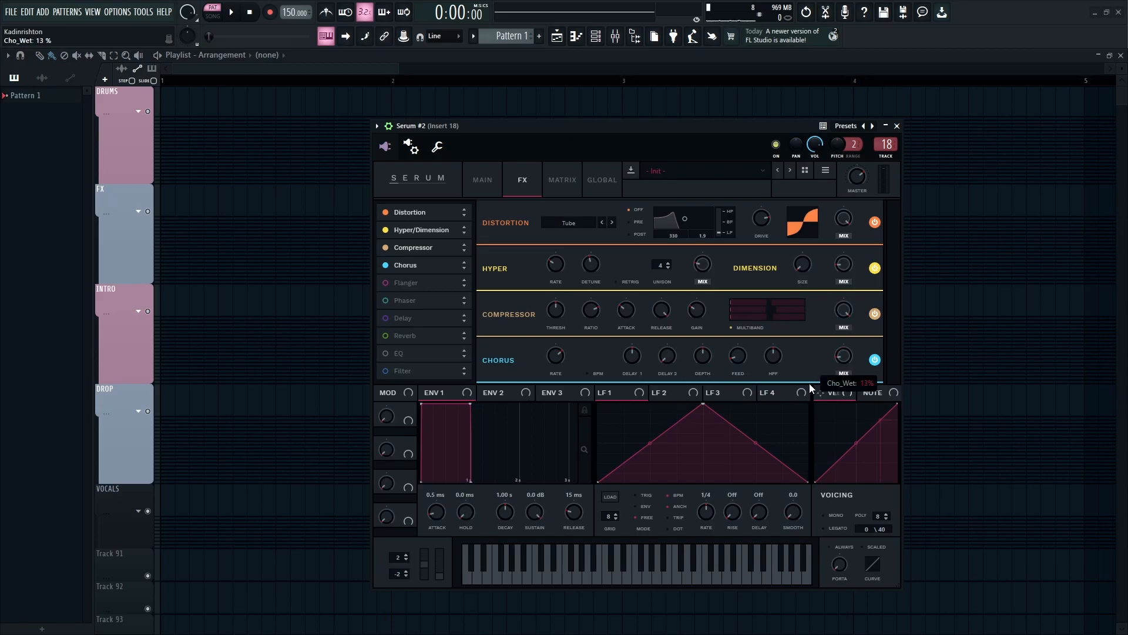
key("x")
key("n")
key("x")
key("m")
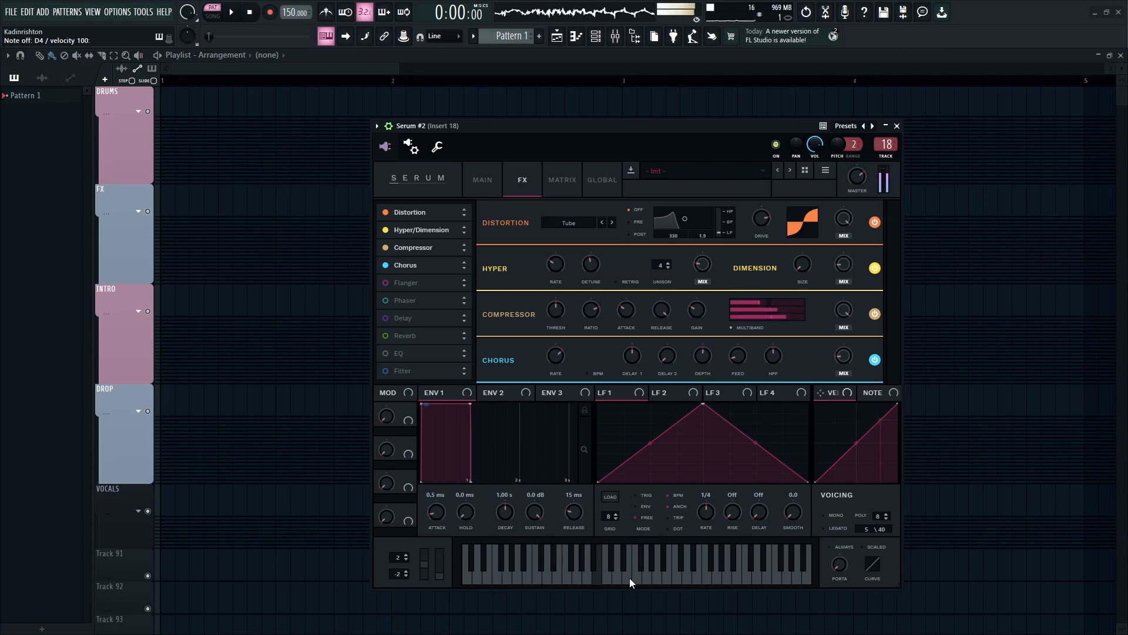
- Enable the EQ effect, move it up below Chorus, and raise its high-band gain
left_click(386, 353)
left_click_drag(385, 355, 417, 279)
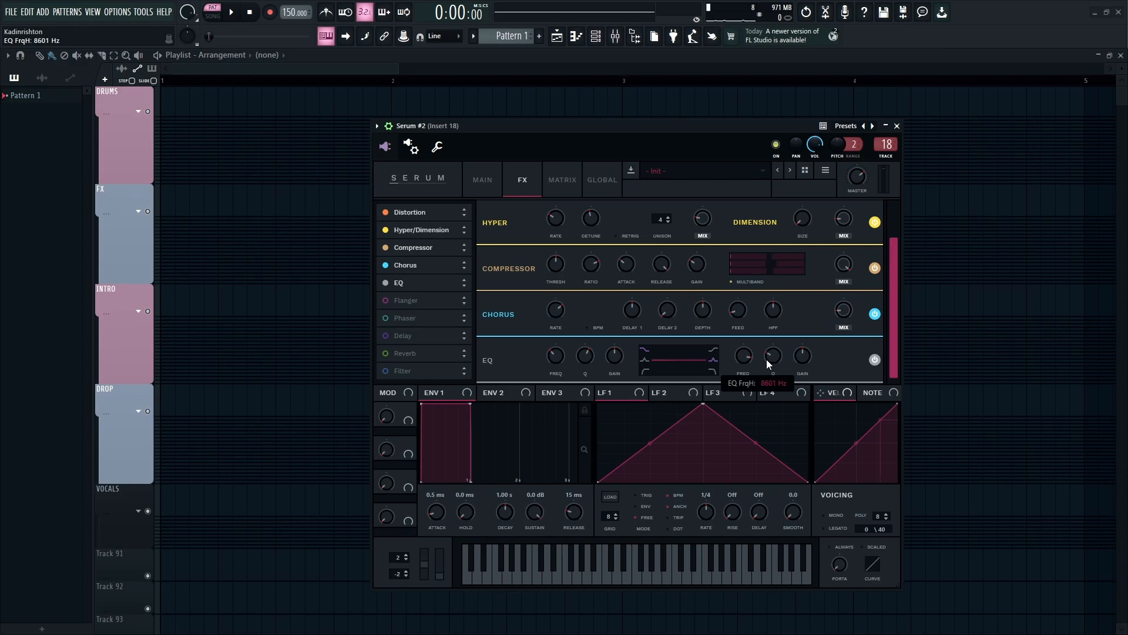
left_click_drag(803, 356, 826, 355)
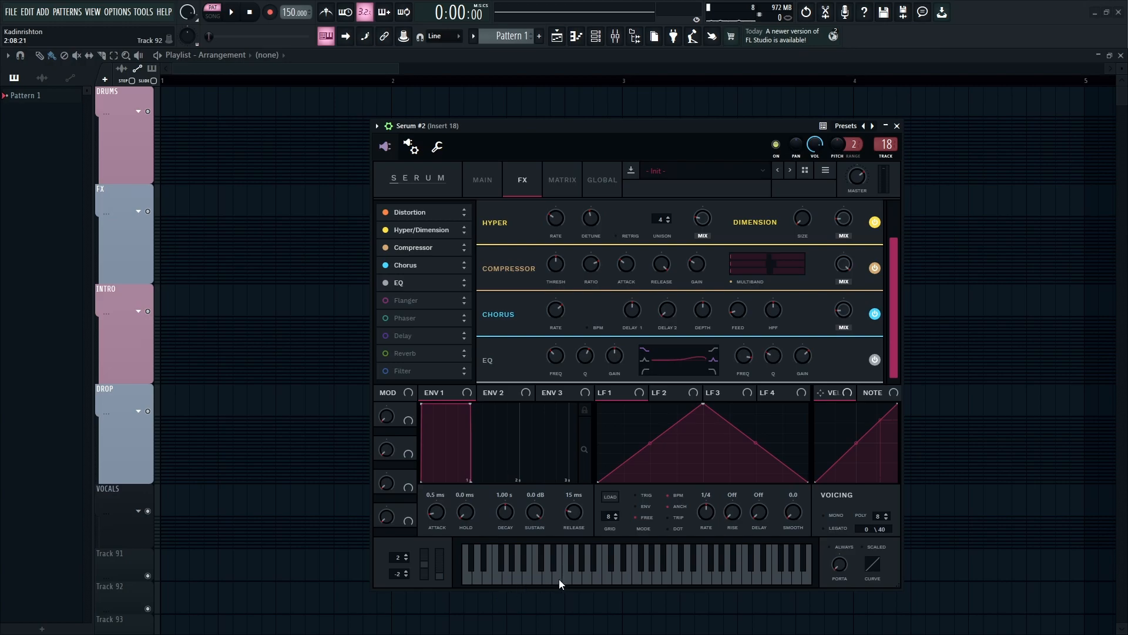
- Play notes to audition the sound with the EQ applied
key("x")
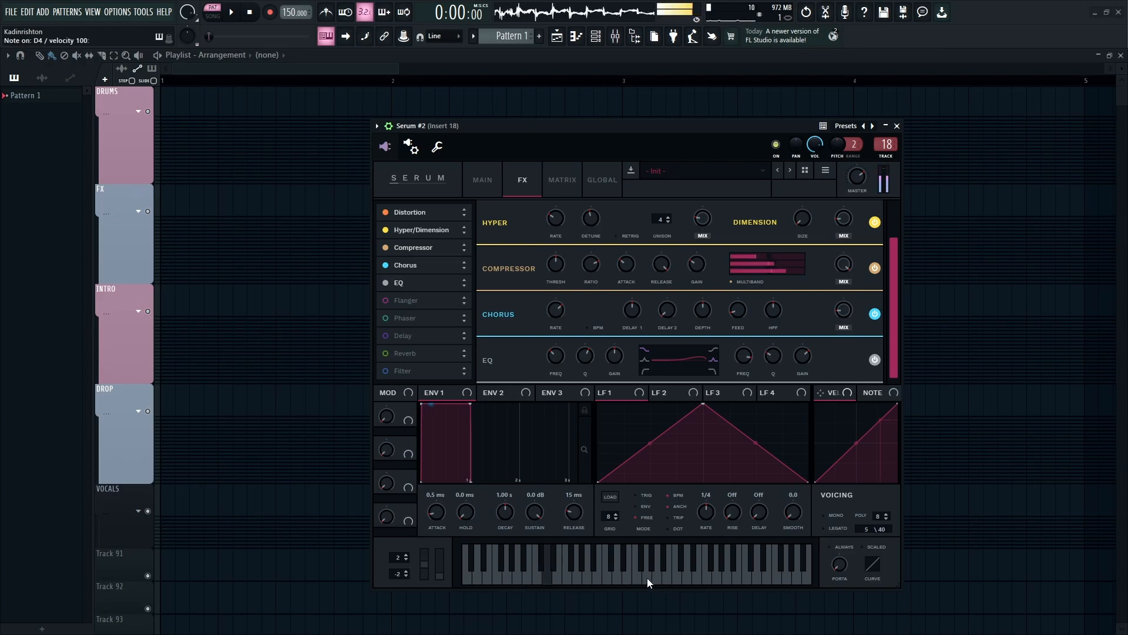
key("x")
key("m")
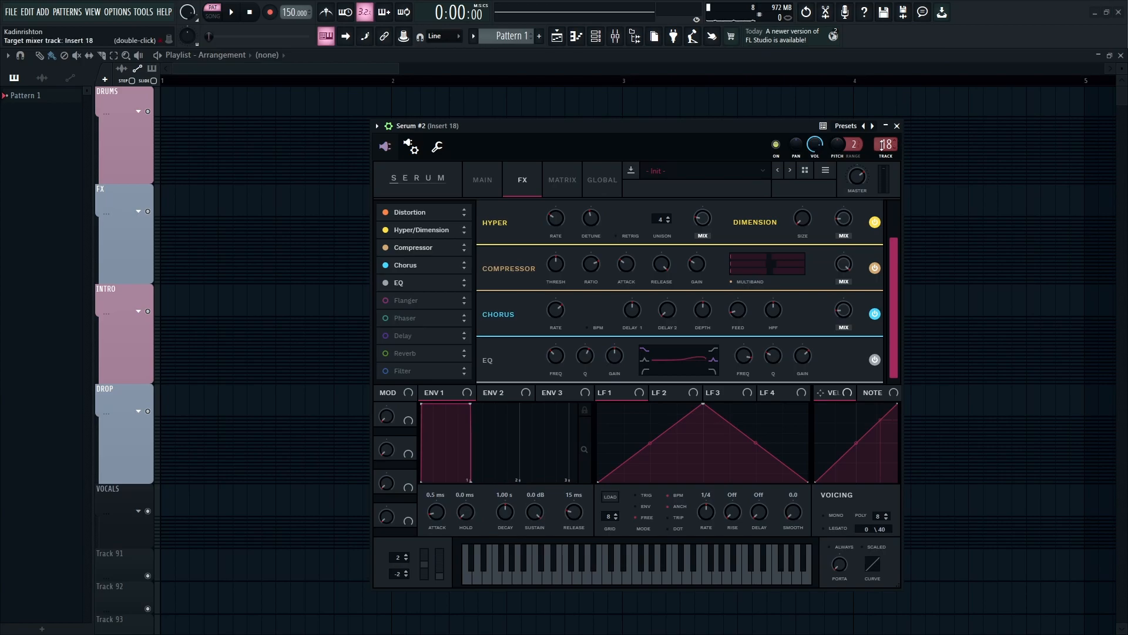
- Set the Serum channel's target mixer track to 17, open the mixer and open the OTT plugin on that insert
scroll(886, 145, "down", 1)
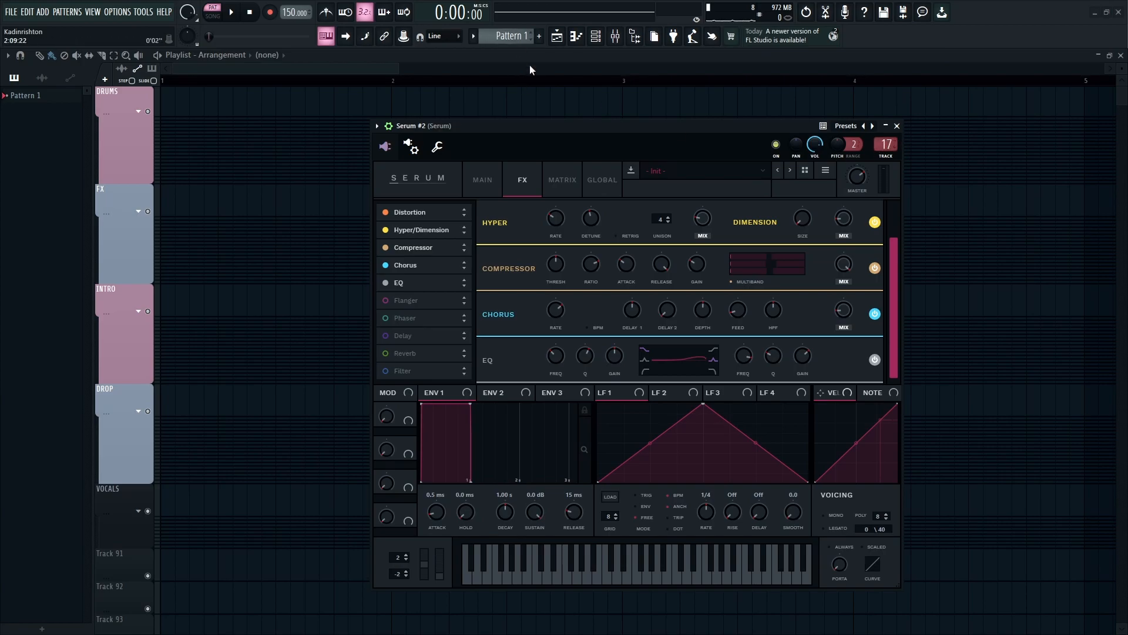
left_click(626, 44)
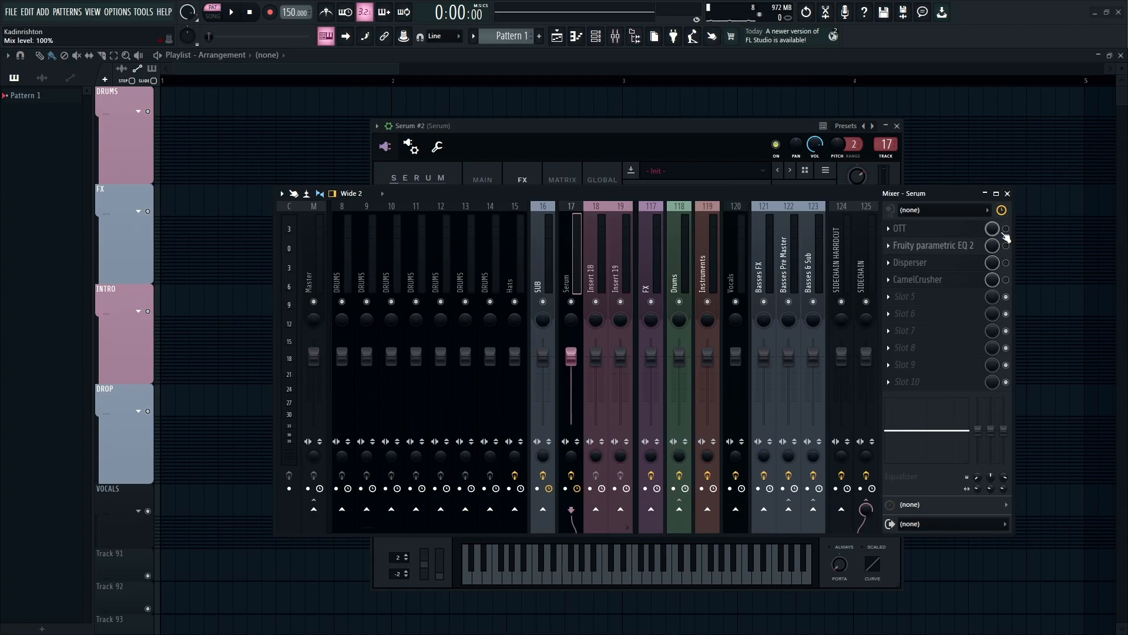
left_click(974, 230)
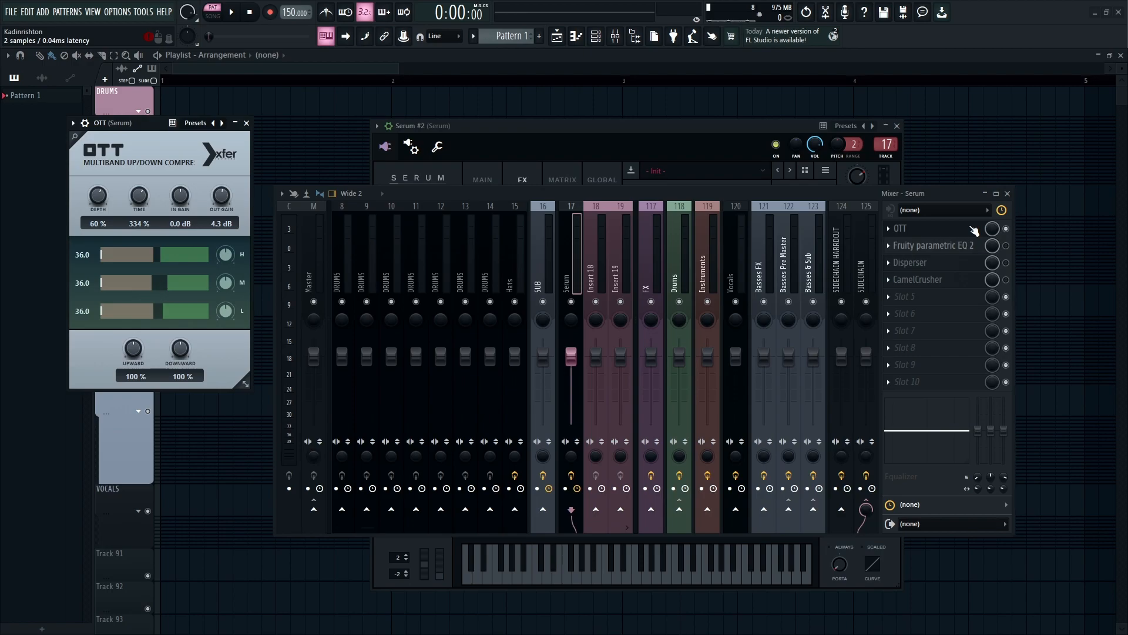
- Raise the OTT's Time setting and close the OTT window
left_click_drag(108, 123, 339, 115)
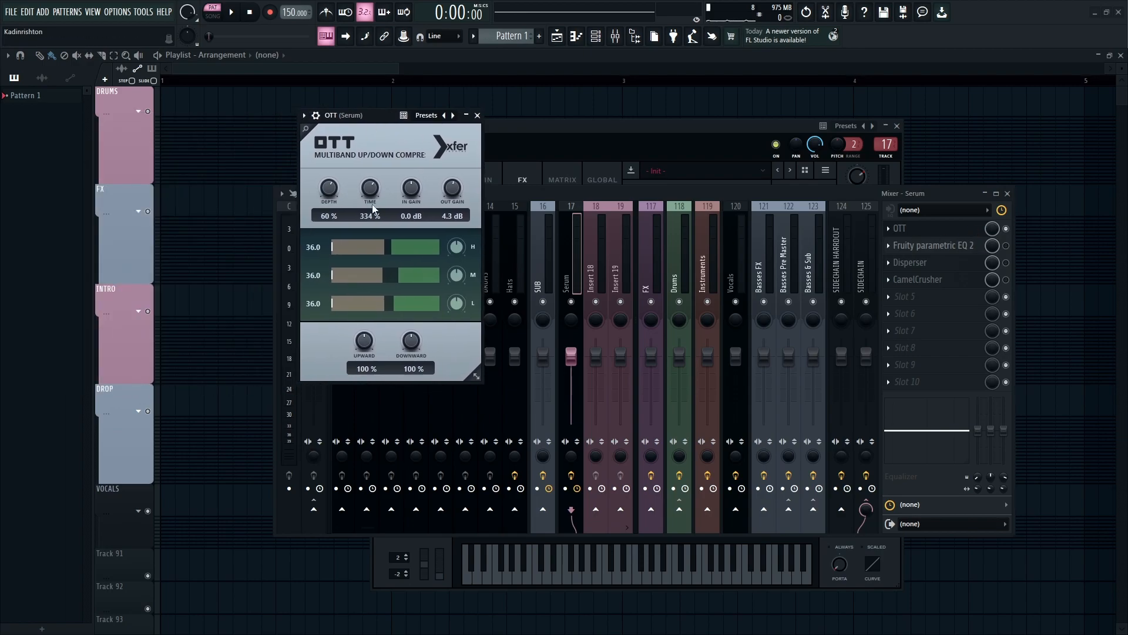
key("z")
left_click_drag(367, 195, 386, 136)
left_click(477, 115)
- Adjust a low band in Fruity parametric EQ 2, audition a note, and close the EQ
left_click(933, 245)
mouse_move(187, 250)
left_mouse_down()
mouse_move(198, 266)
mouse_move(189, 264)
left_mouse_up()
right_click(188, 263)
left_click(192, 249)
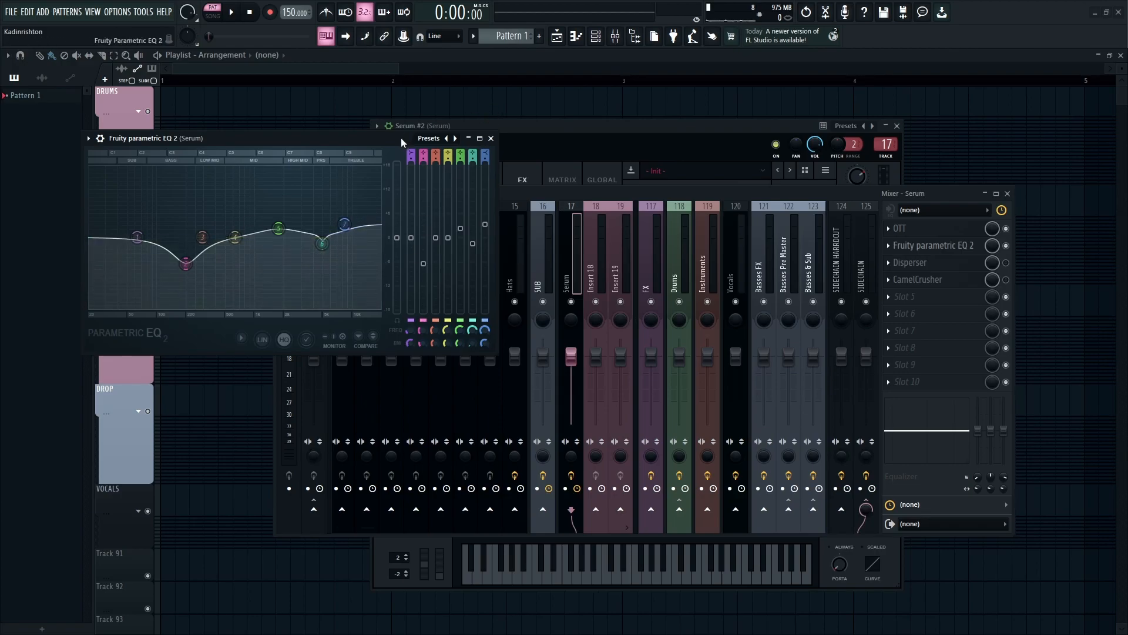
key("c")
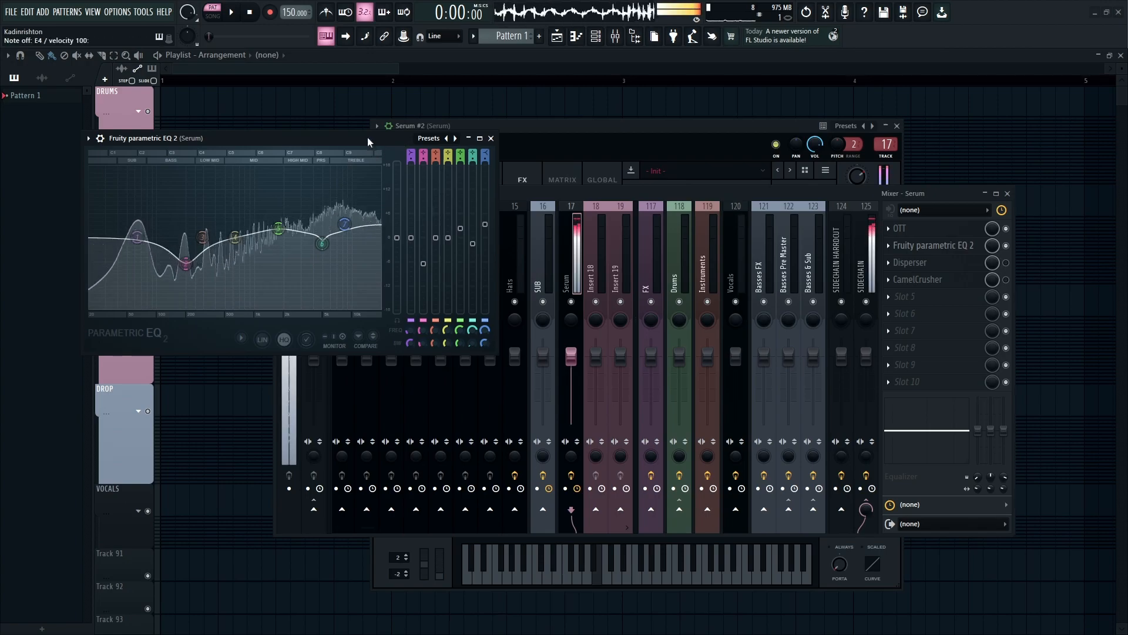
left_click(491, 138)
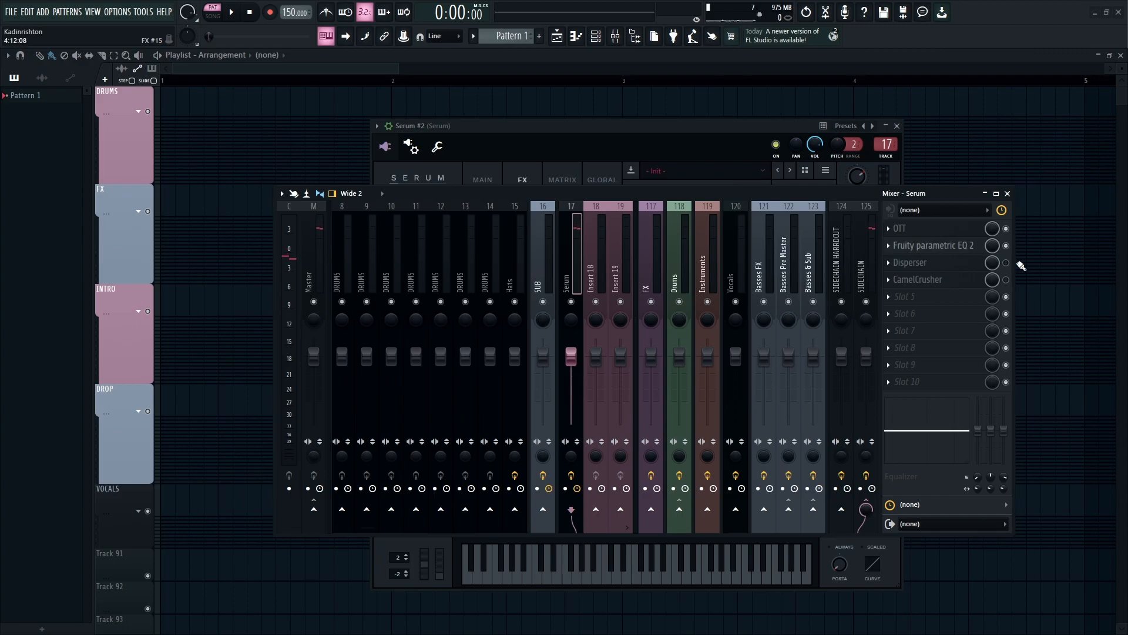
- Open the Disperser plugin on the insert to inspect its settings
left_click(972, 267)
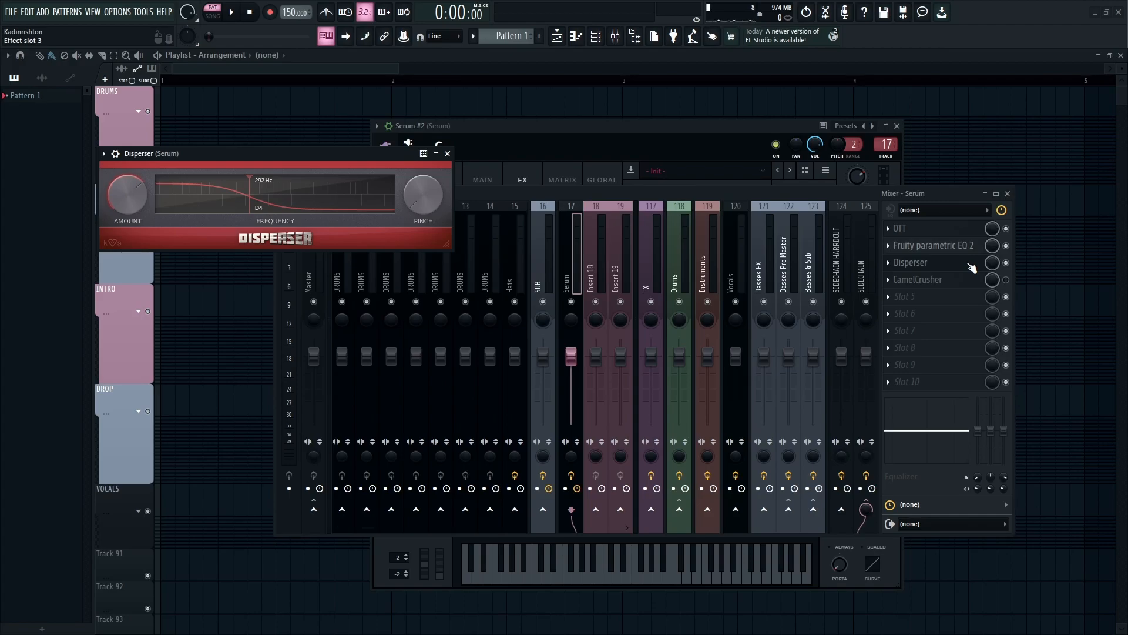
left_click(973, 268)
left_click(908, 296)
left_click(648, 135)
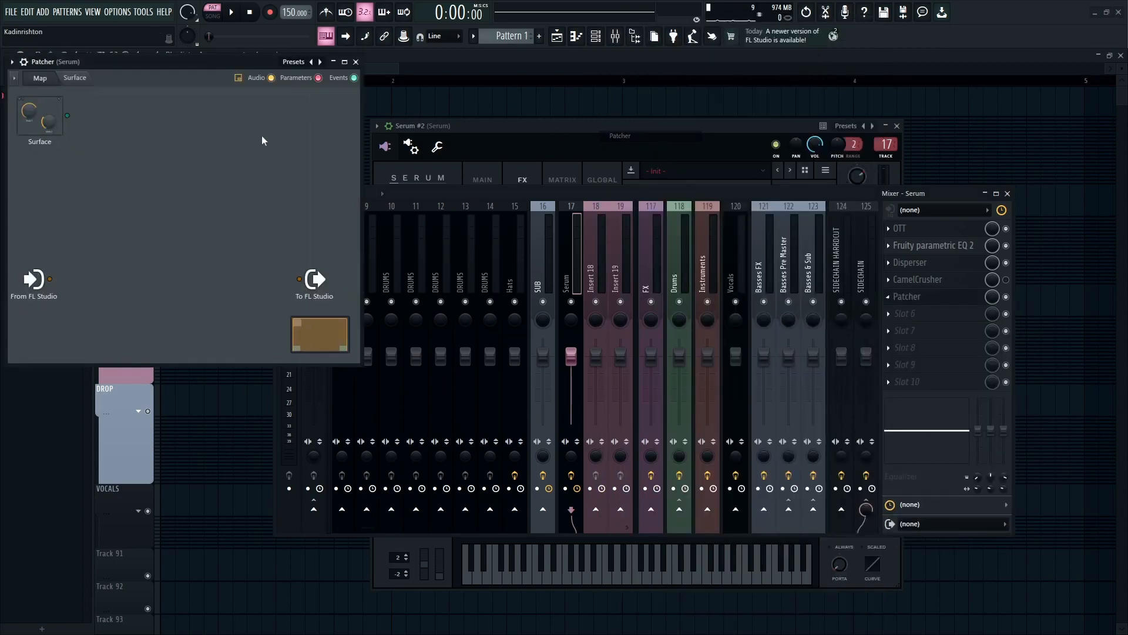
left_click(11, 62)
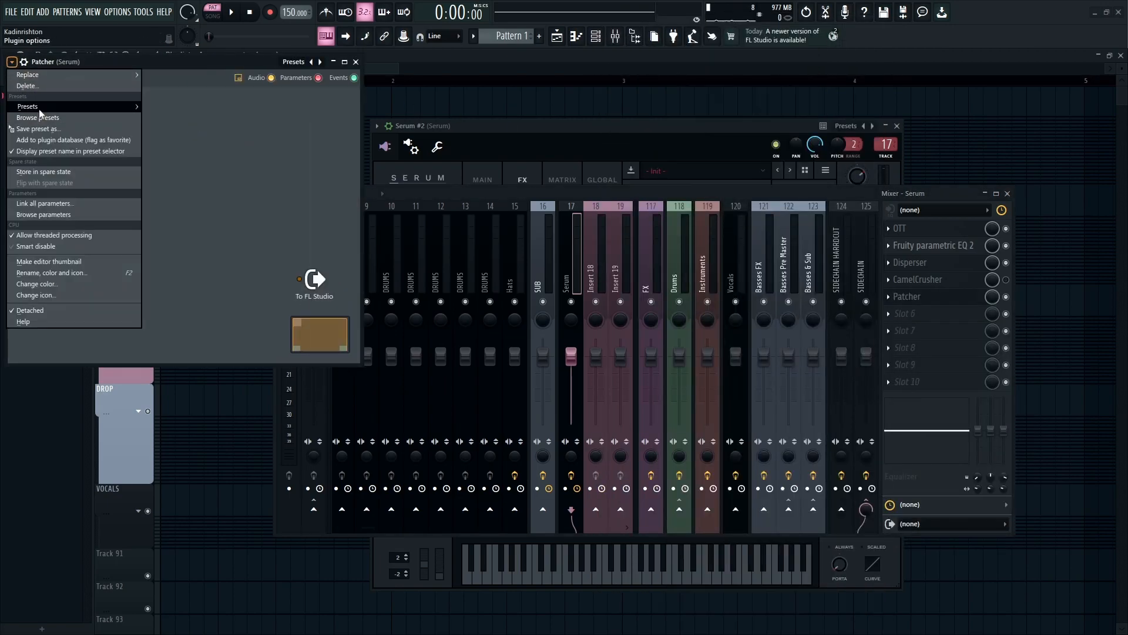
mouse_move(39, 108)
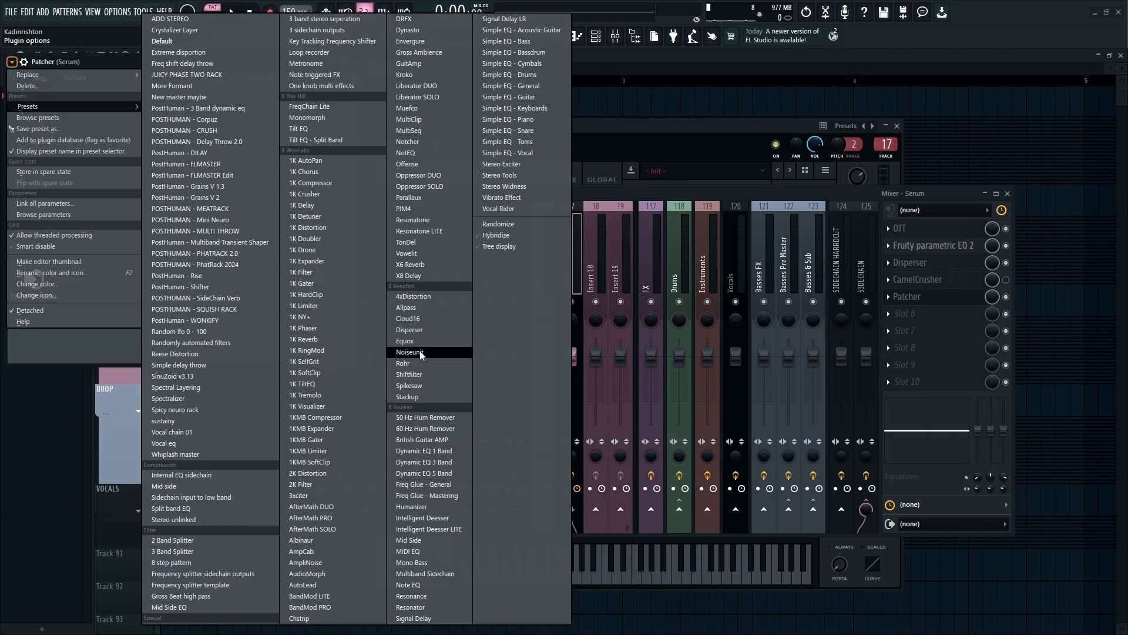
left_click(410, 308)
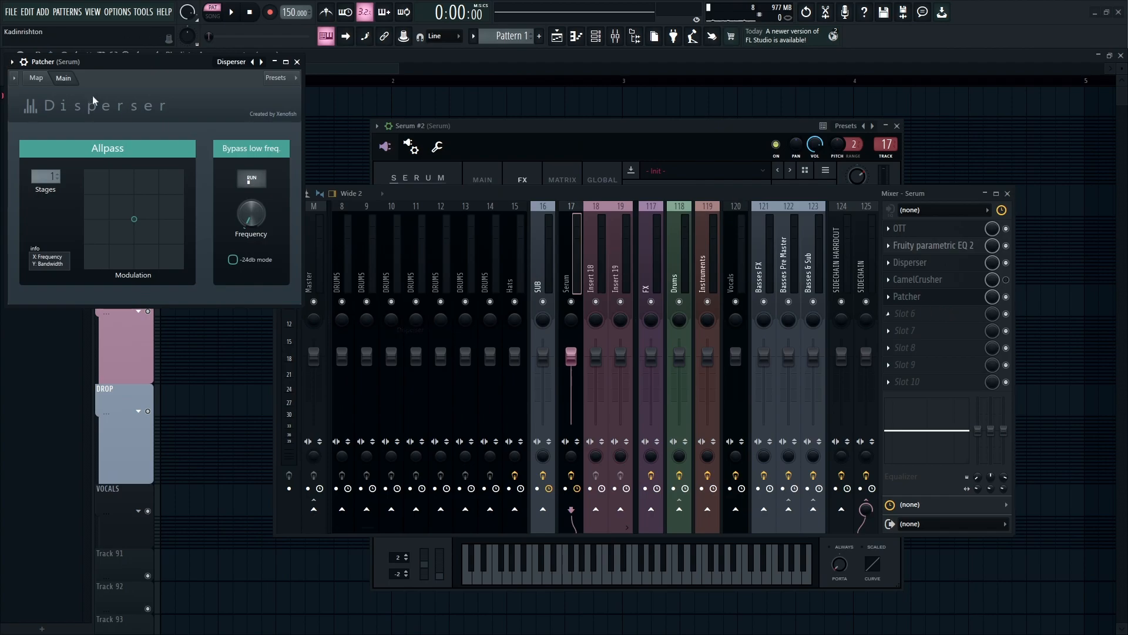
left_click(36, 78)
left_click(63, 77)
left_click(297, 62)
left_click(890, 296)
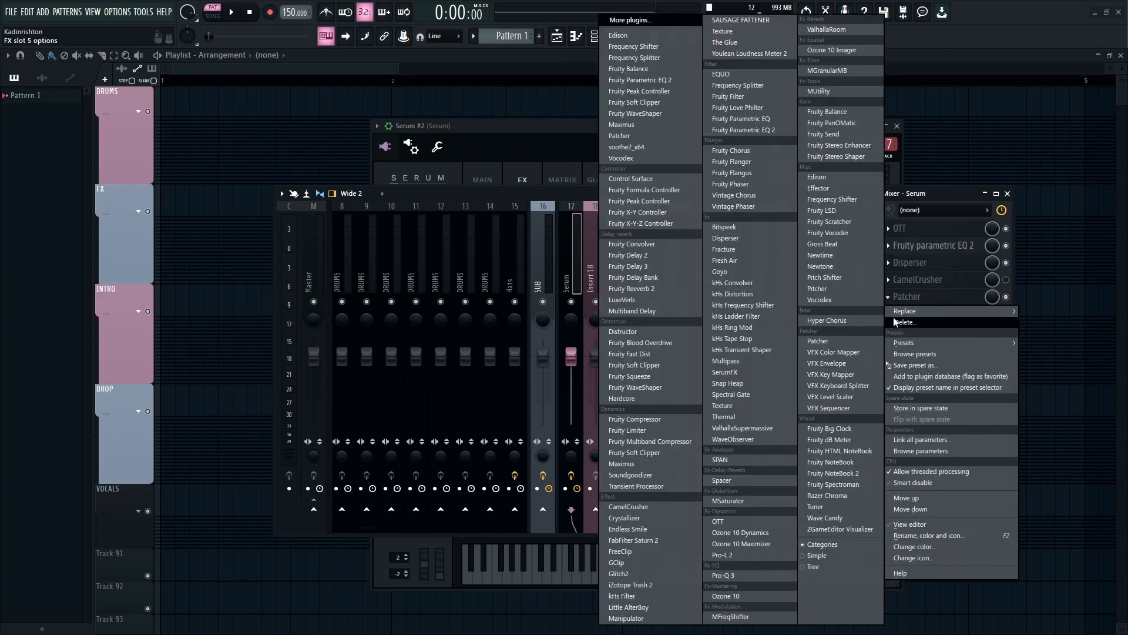
left_click(894, 321)
left_click(590, 360)
- Review the Disperser plugin's Amount and frequency settings and close it
left_click(937, 264)
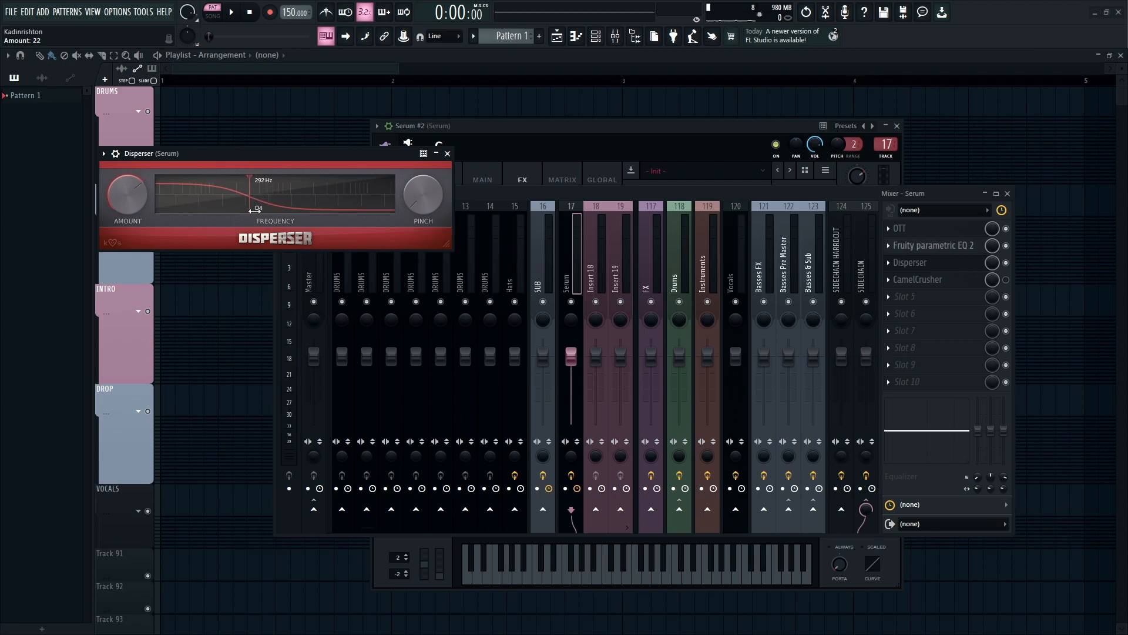
left_click(447, 153)
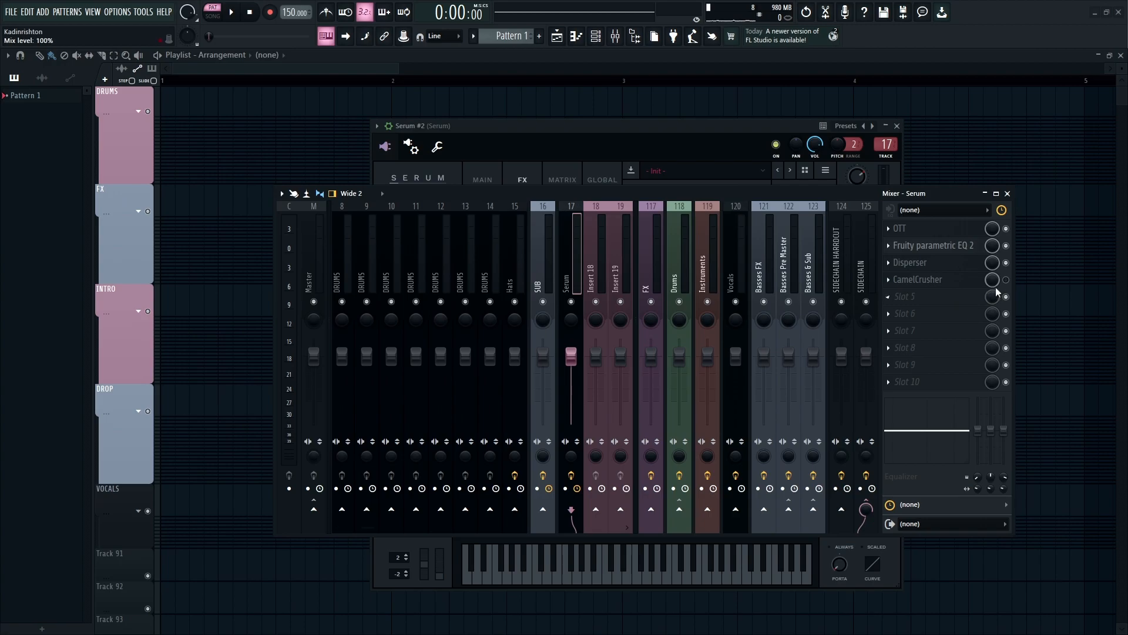
- Open CamelCrusher on the insert and play notes to audition the processed sound
left_click(916, 279)
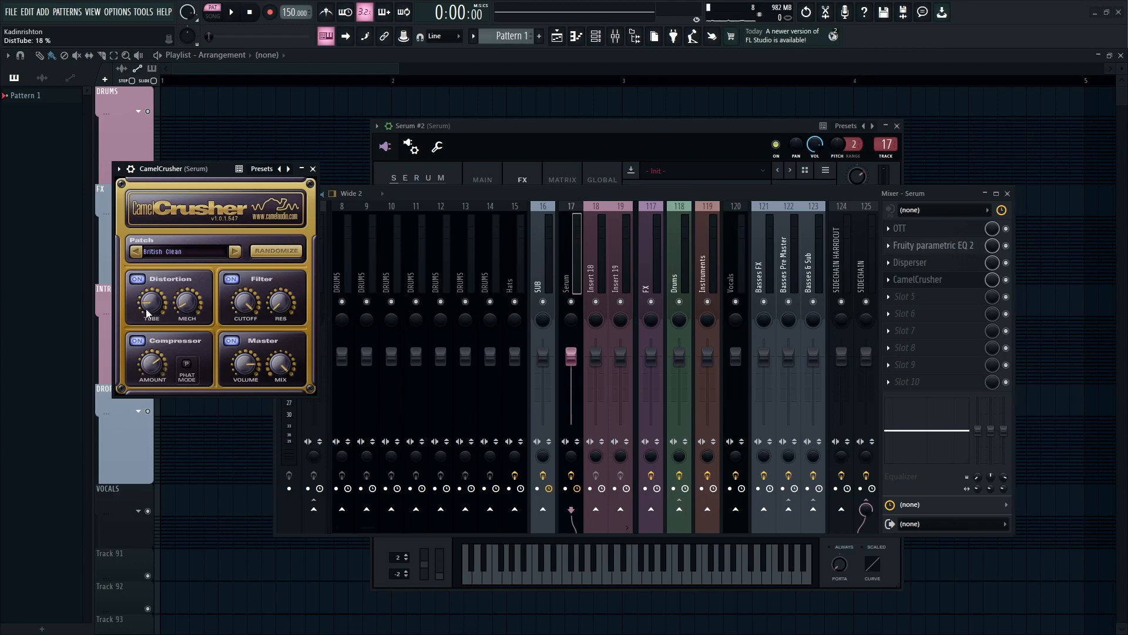
key("x")
key("v")
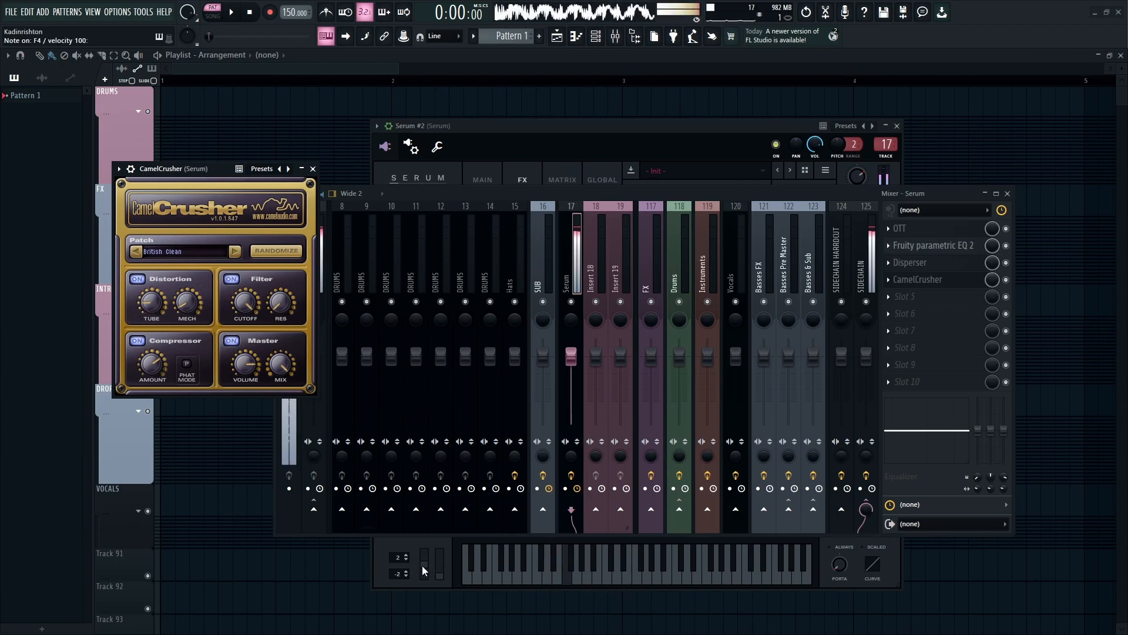
- Set Serum's pitch bend up range to 12 semitones
left_click(422, 565)
left_click_drag(393, 563, 395, 525)
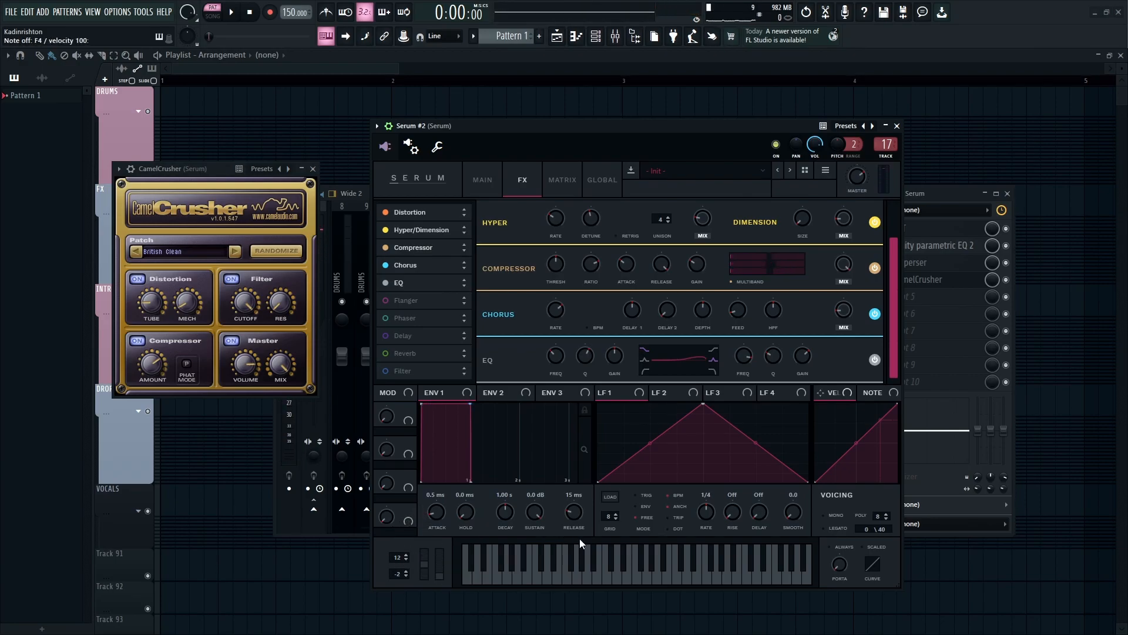